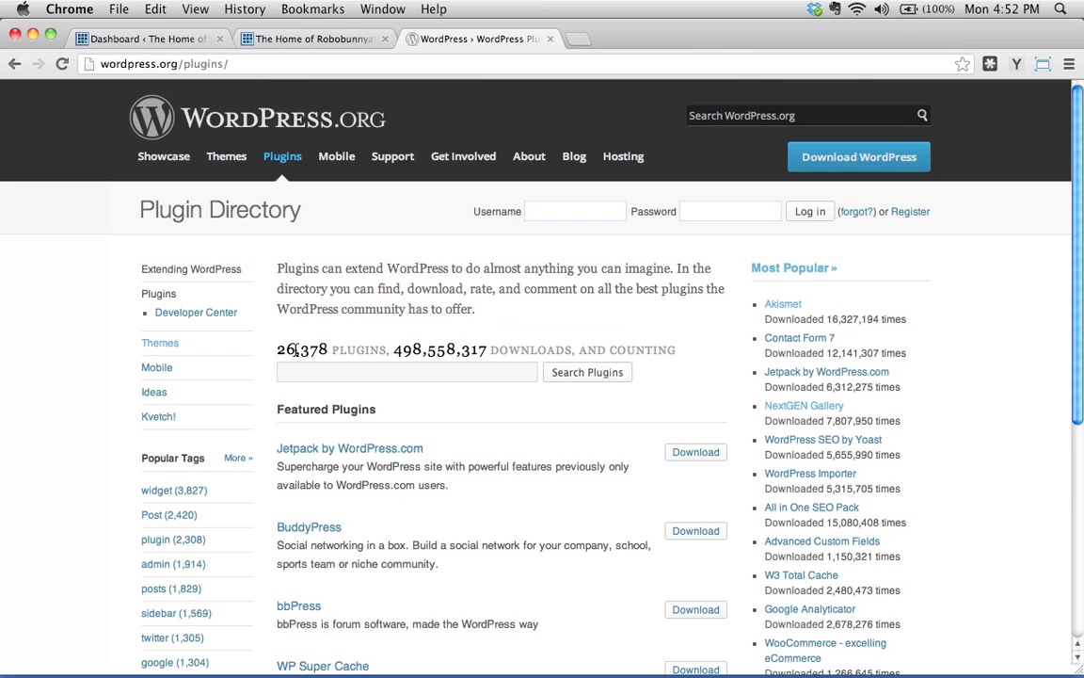
Examine the plugin count and web address of the WordPress.org Plugin Directory alongside the site's dashboard
left_click_drag(279, 351, 329, 353)
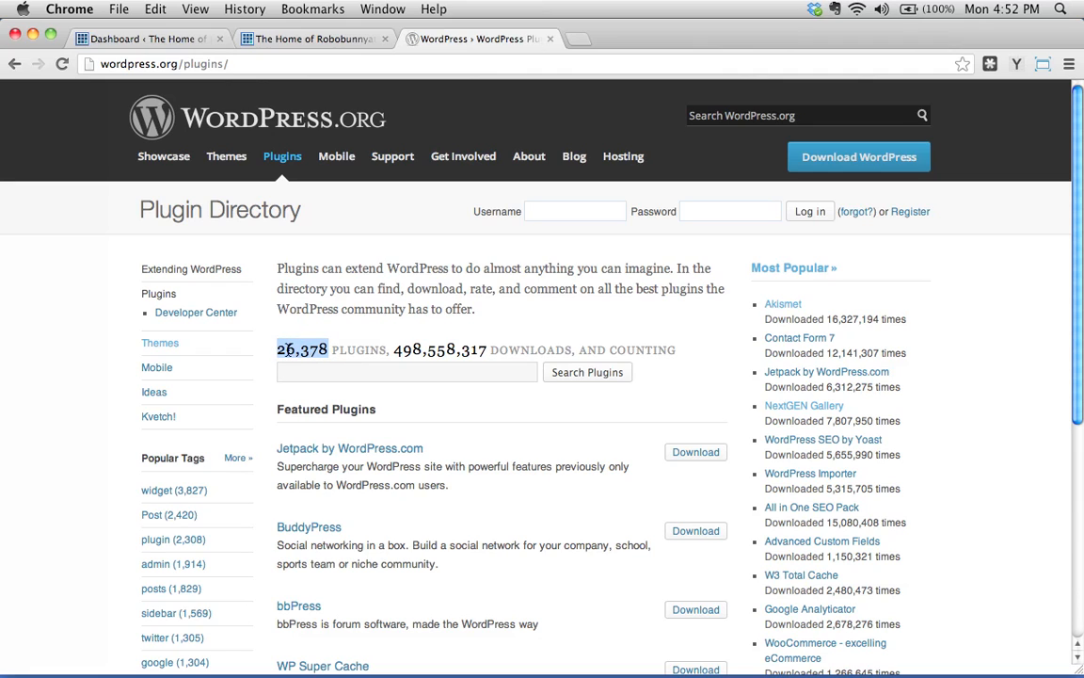
left_click(475, 314)
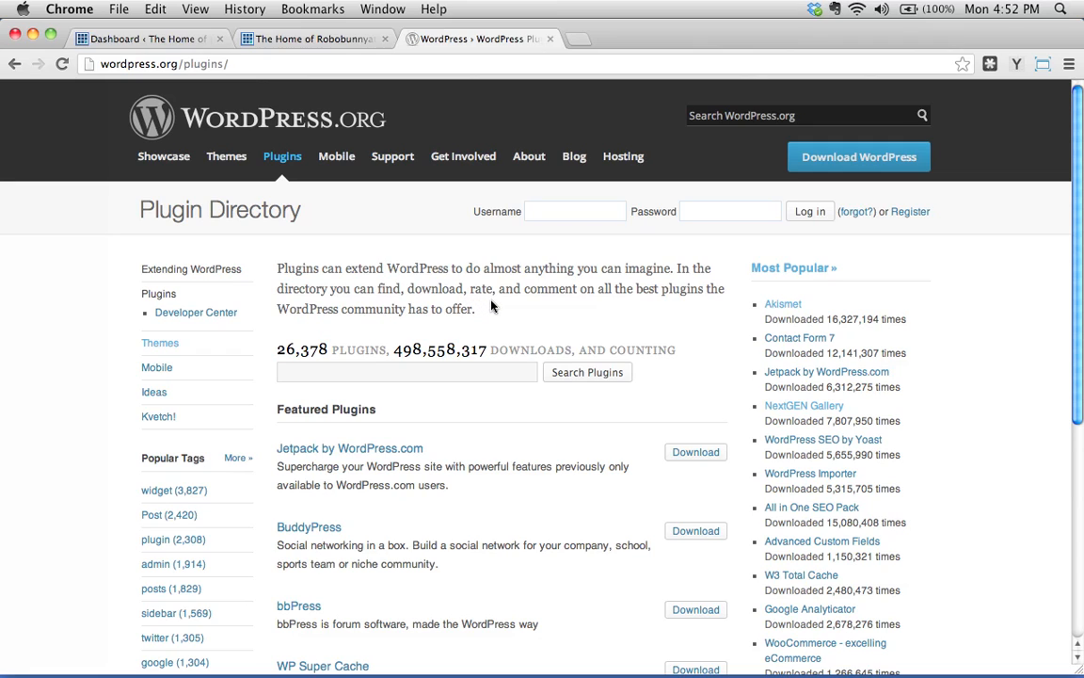
left_click(146, 38)
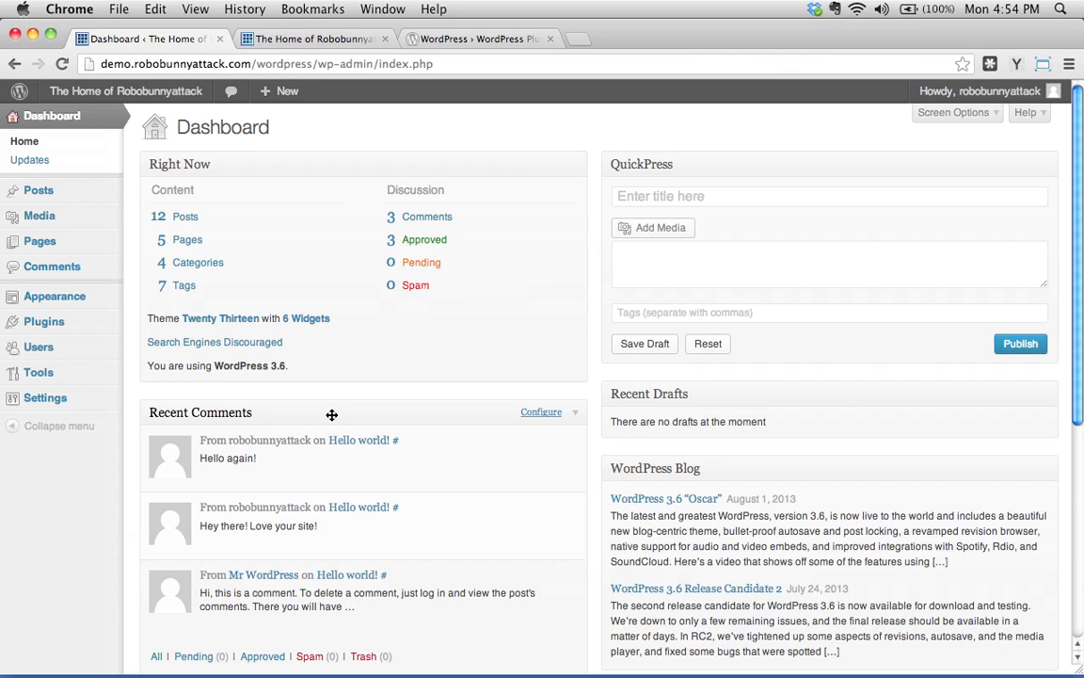
left_click(513, 42)
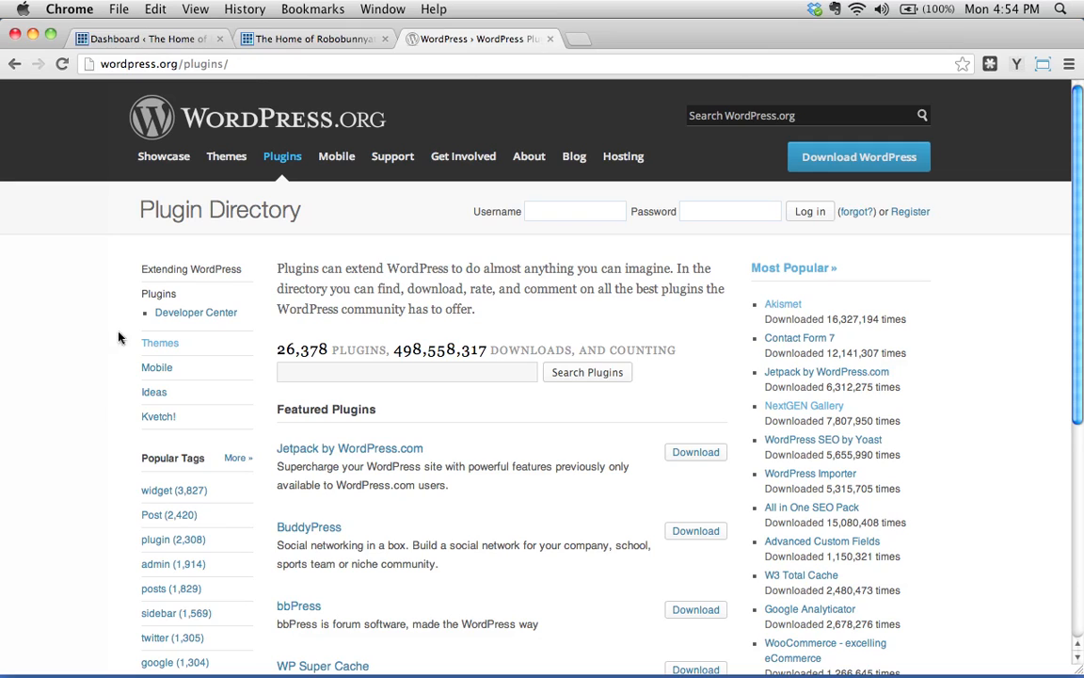
left_click(164, 39)
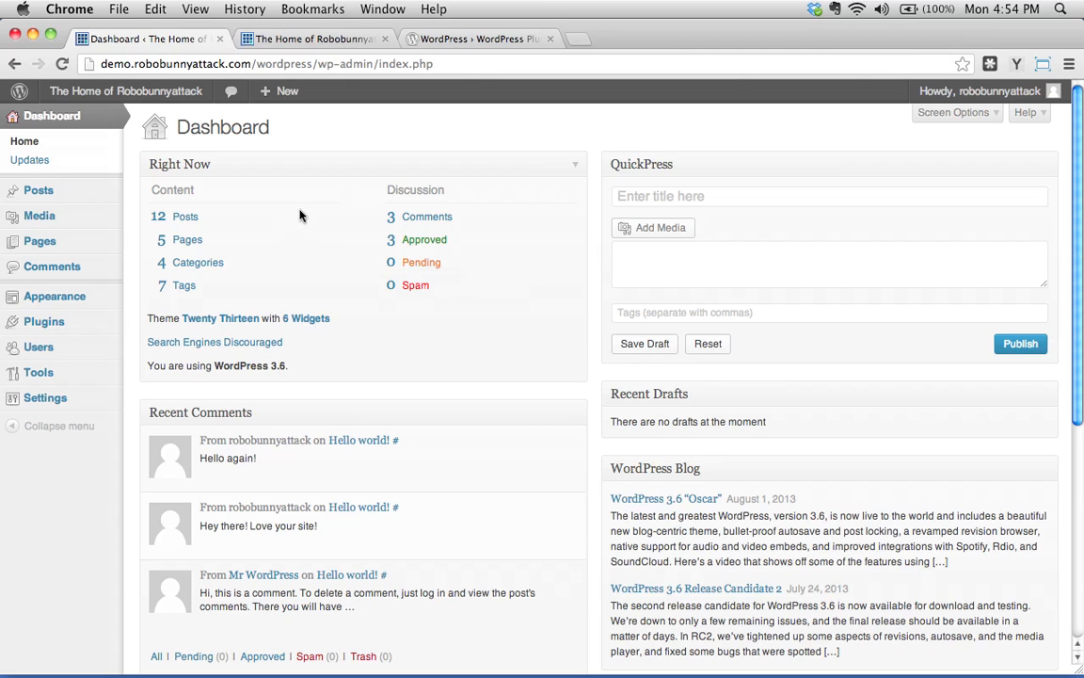
left_click(456, 39)
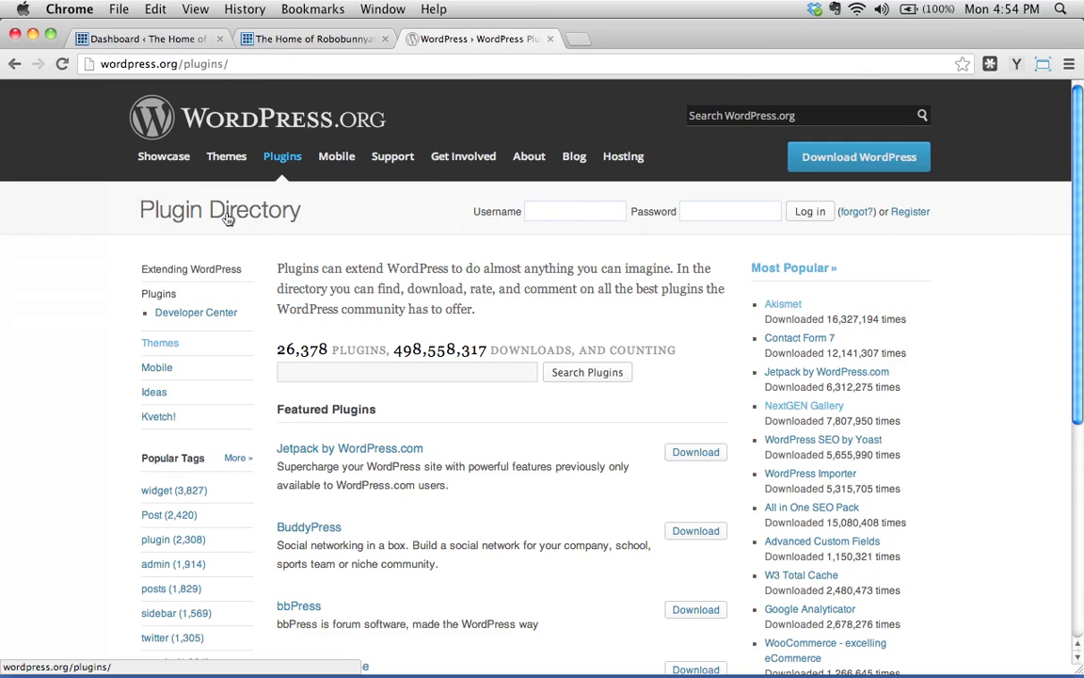
left_click(121, 65)
left_click(170, 65)
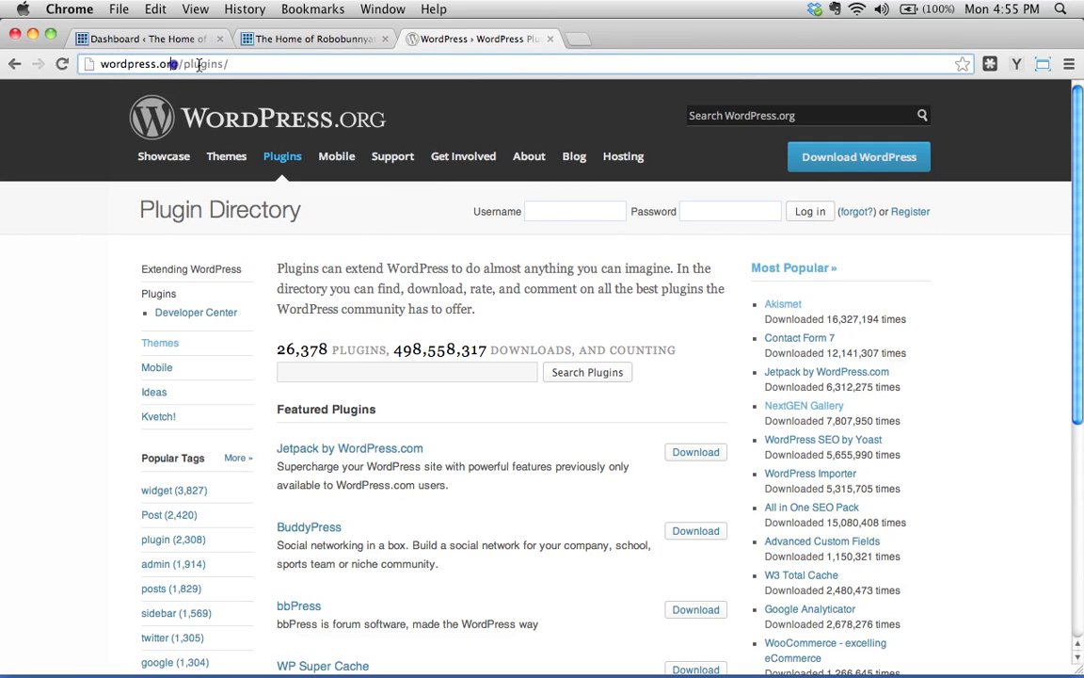
left_click(242, 65)
left_click_drag(241, 65, 59, 55)
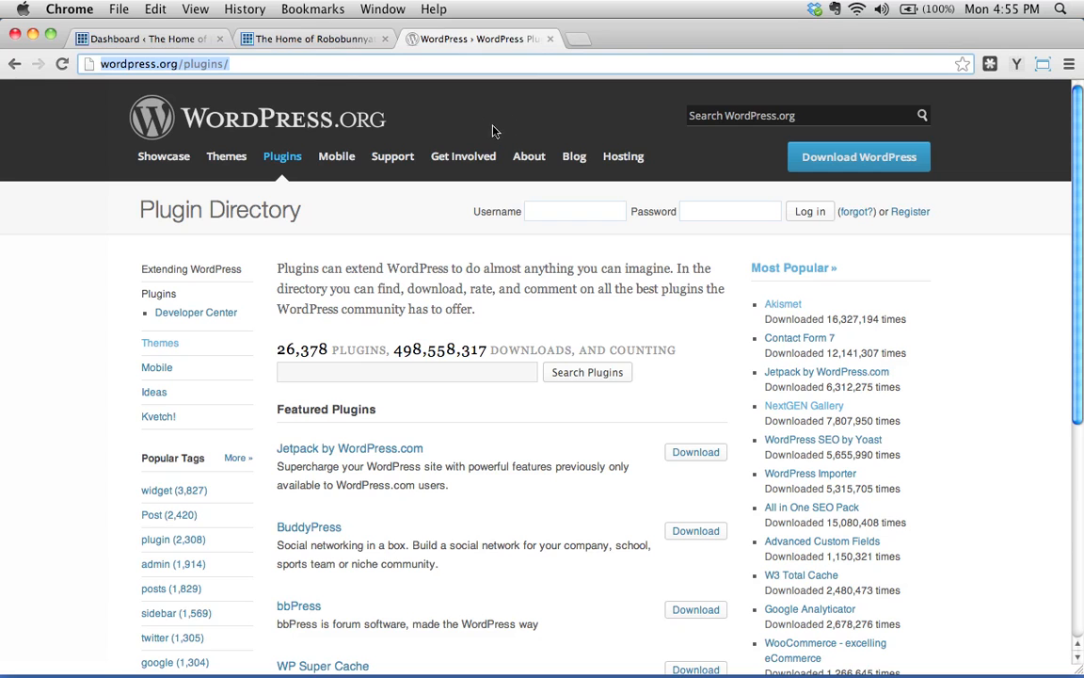
Browse the Most Popular list in the WordPress.org Plugin Directory
left_click(227, 157)
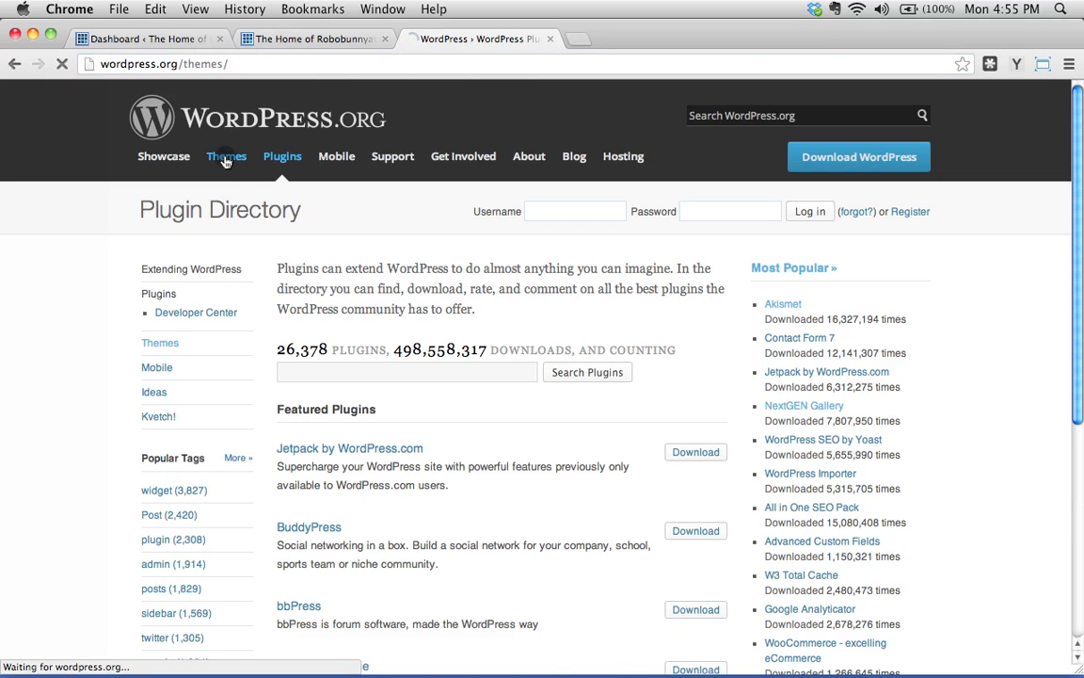
left_click(273, 156)
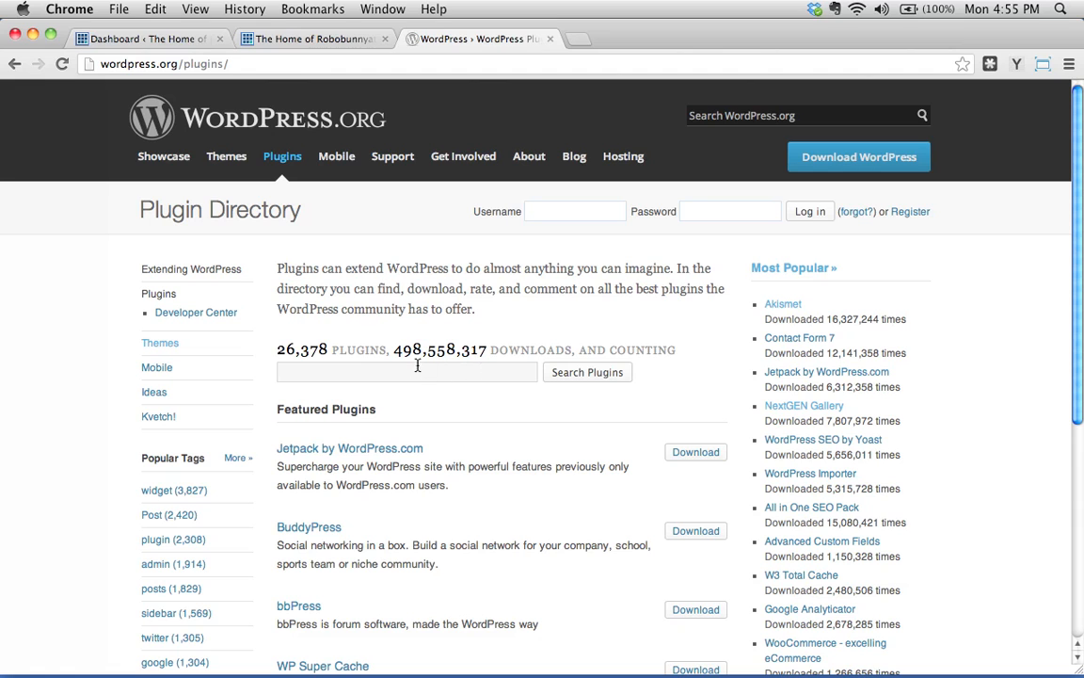
left_click(798, 267)
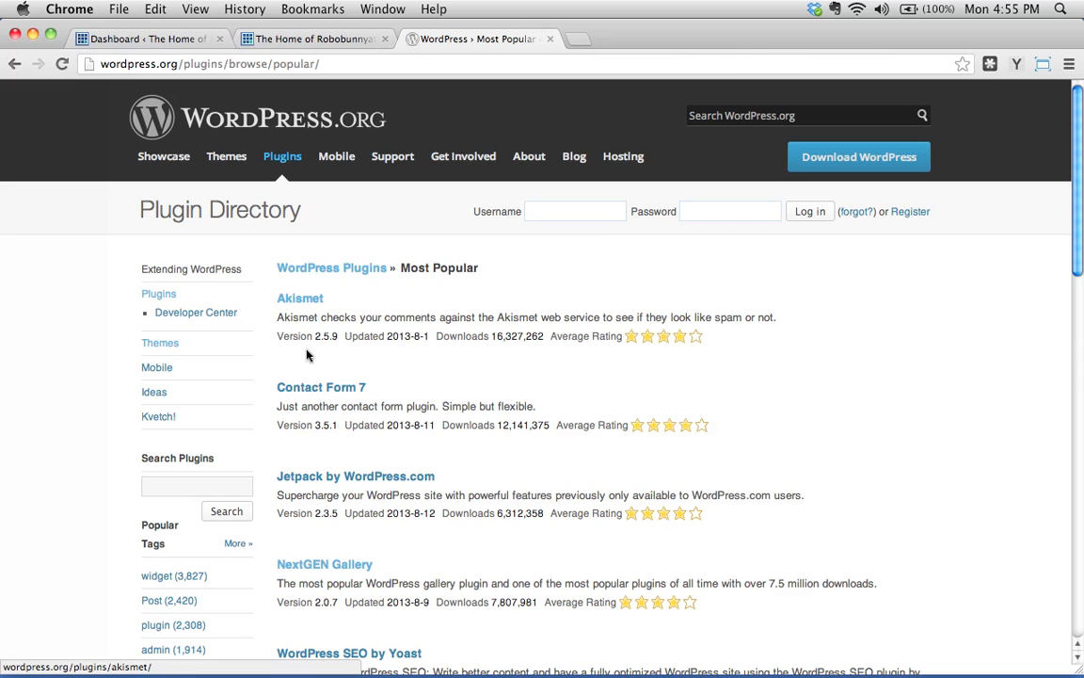
scroll(353, 442, "down", 5)
scroll(353, 414, "down", 3)
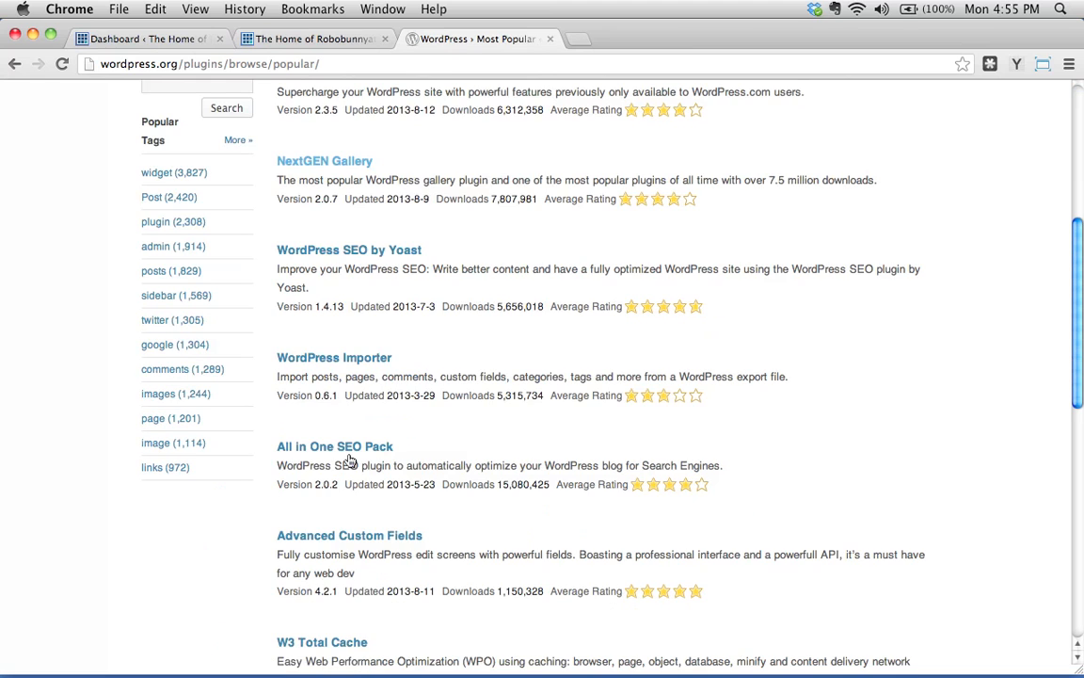
scroll(351, 461, "up", 8)
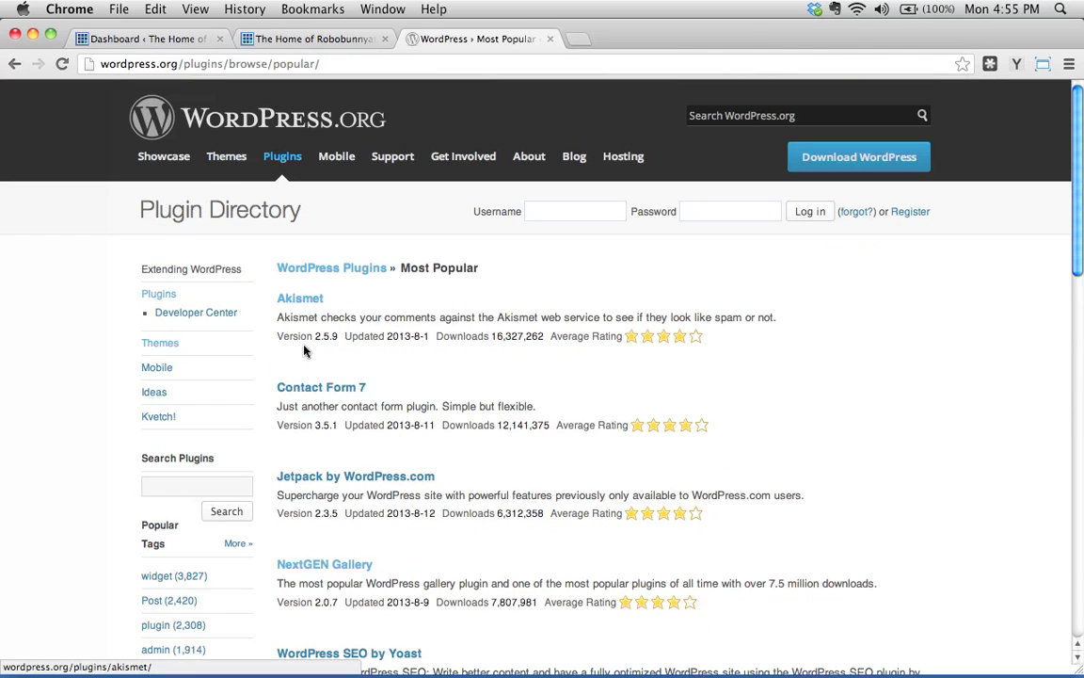
Open the NextGEN Gallery plugin page and examine its description, version compatibility, last update date and ratings
scroll(311, 311, "down", 3)
left_click(323, 429)
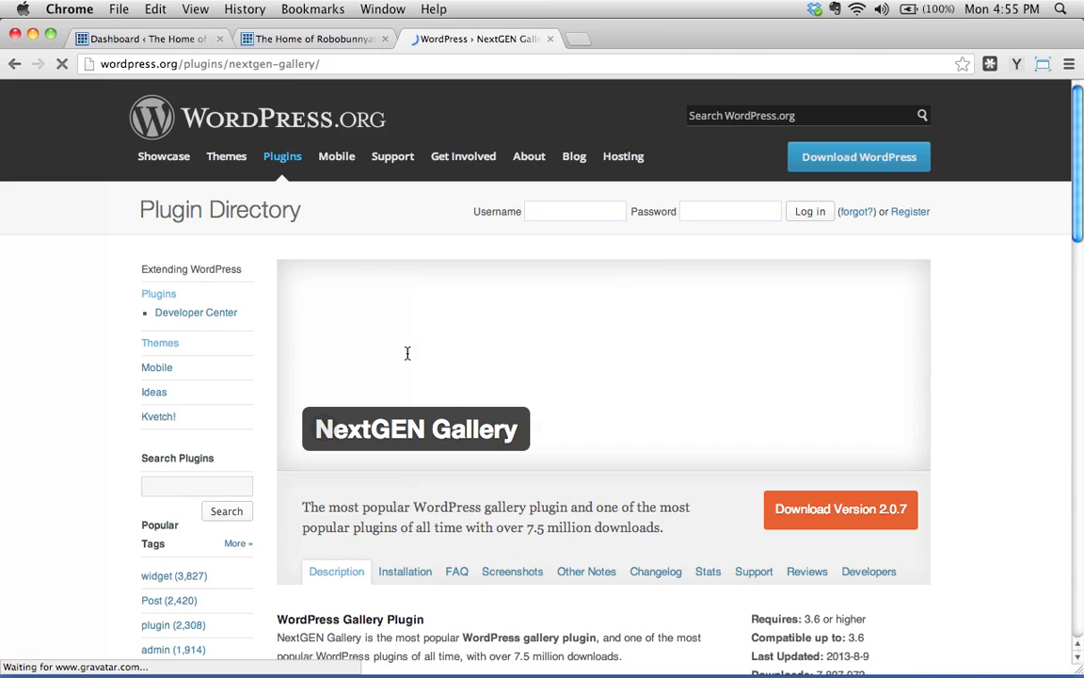
scroll(492, 496, "down", 5)
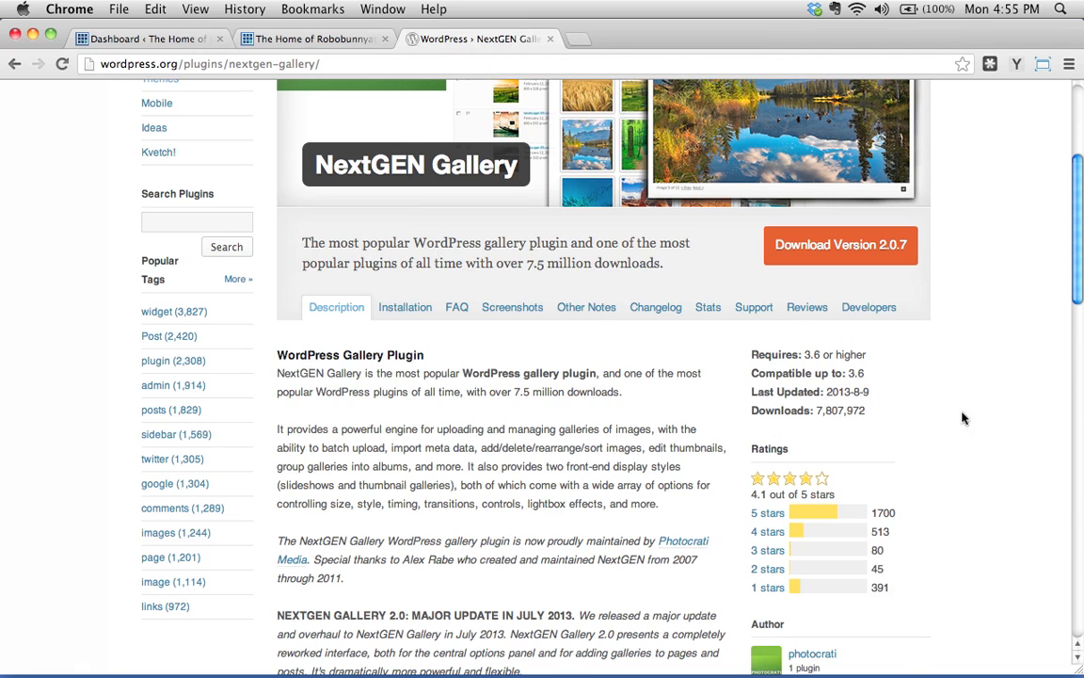
scroll(980, 464, "down", 5)
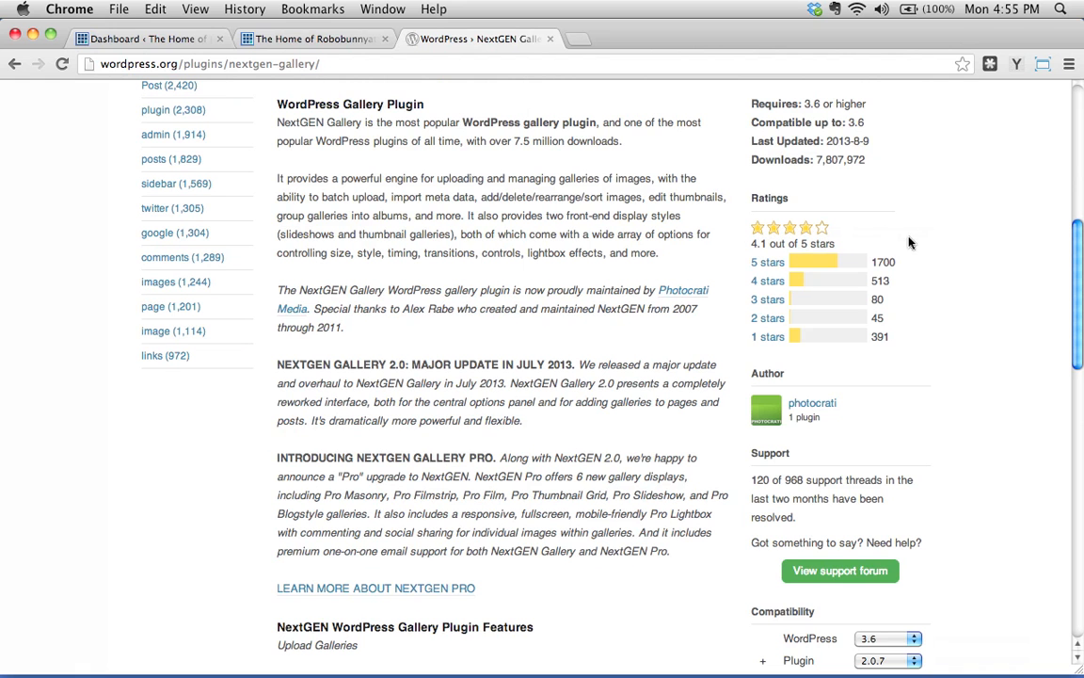
scroll(826, 296, "up", 3)
scroll(866, 301, "up", 6)
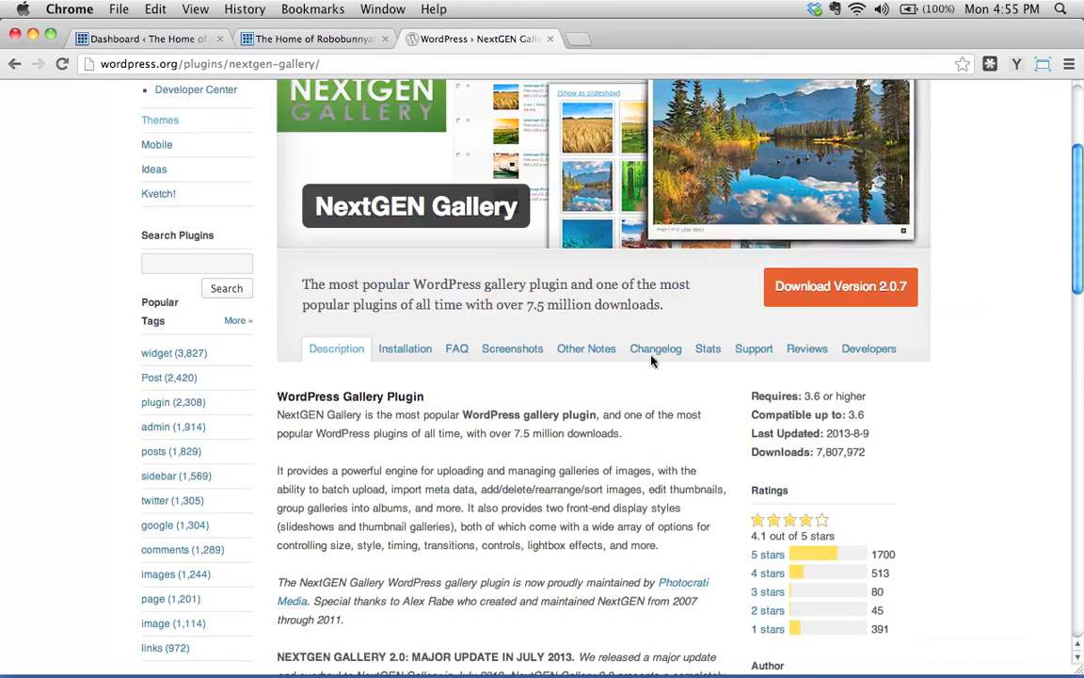
scroll(448, 229, "up", 2)
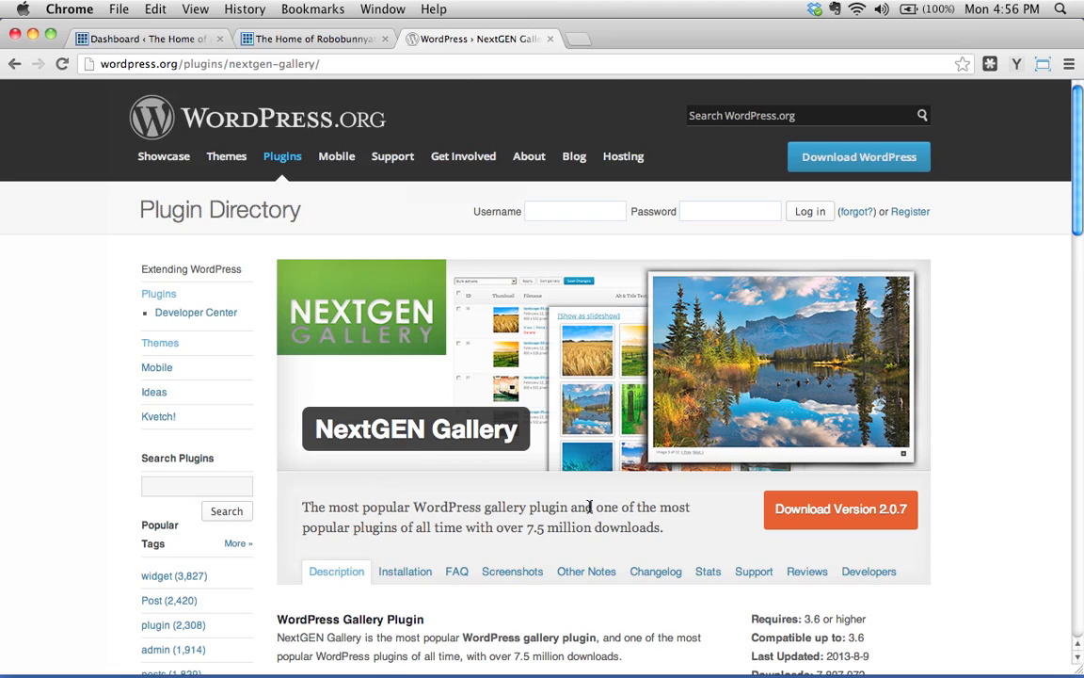
scroll(590, 506, "down", 3)
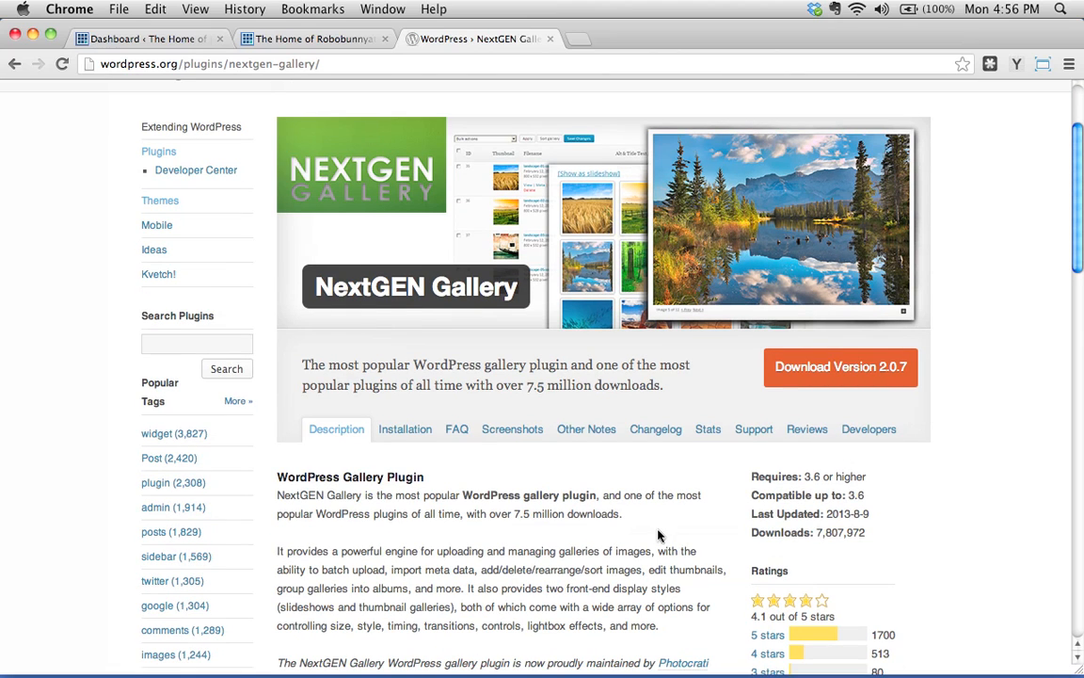
scroll(641, 533, "down", 5)
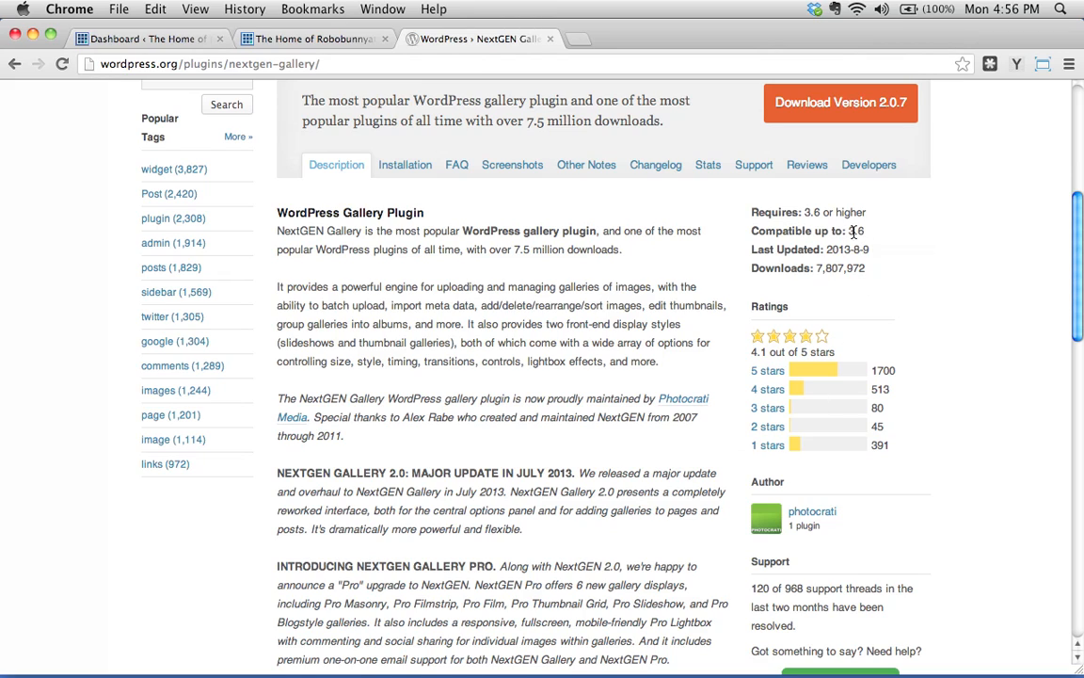
left_click_drag(825, 249, 871, 249)
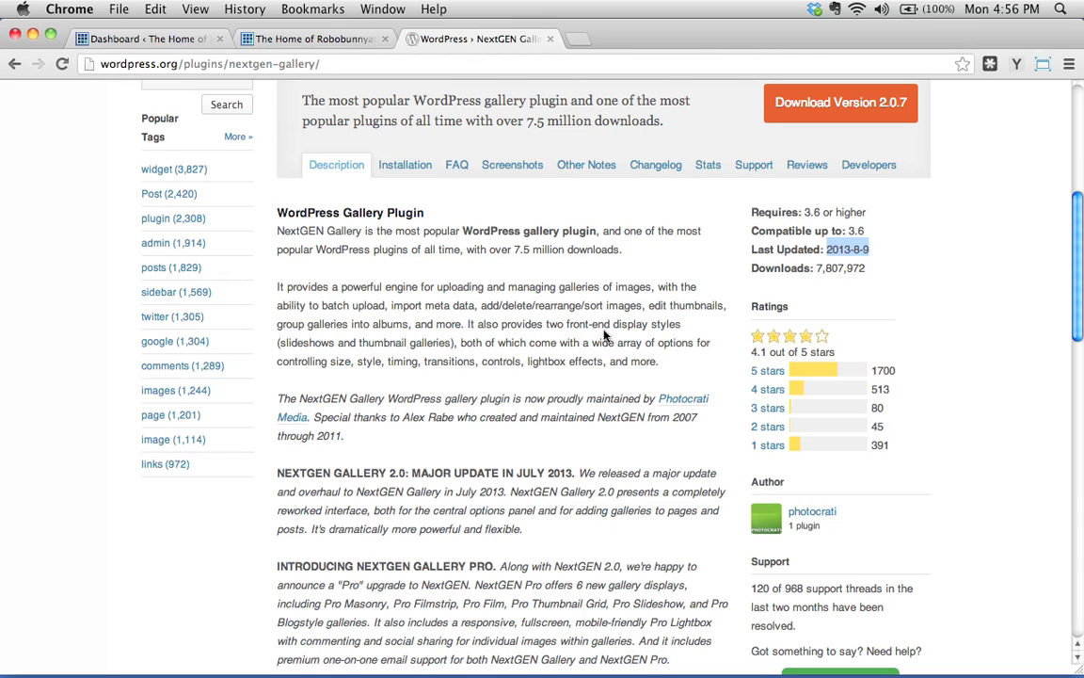
scroll(593, 376, "up", 8)
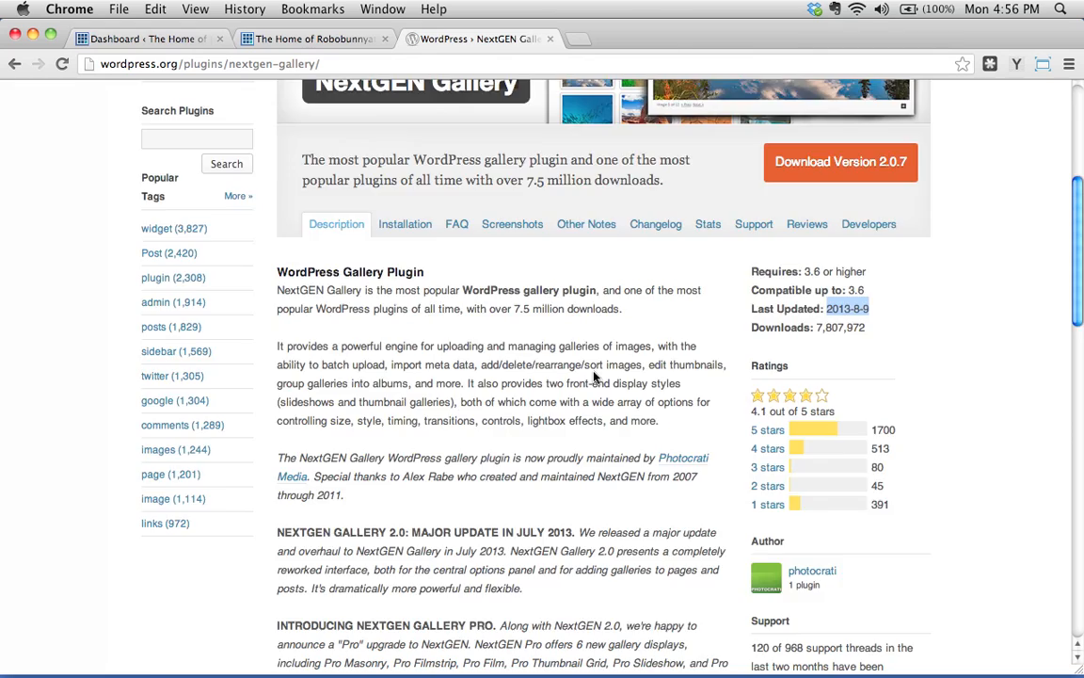
Switch to the site's WordPress dashboard and open the list of installed plugins
left_click(141, 40)
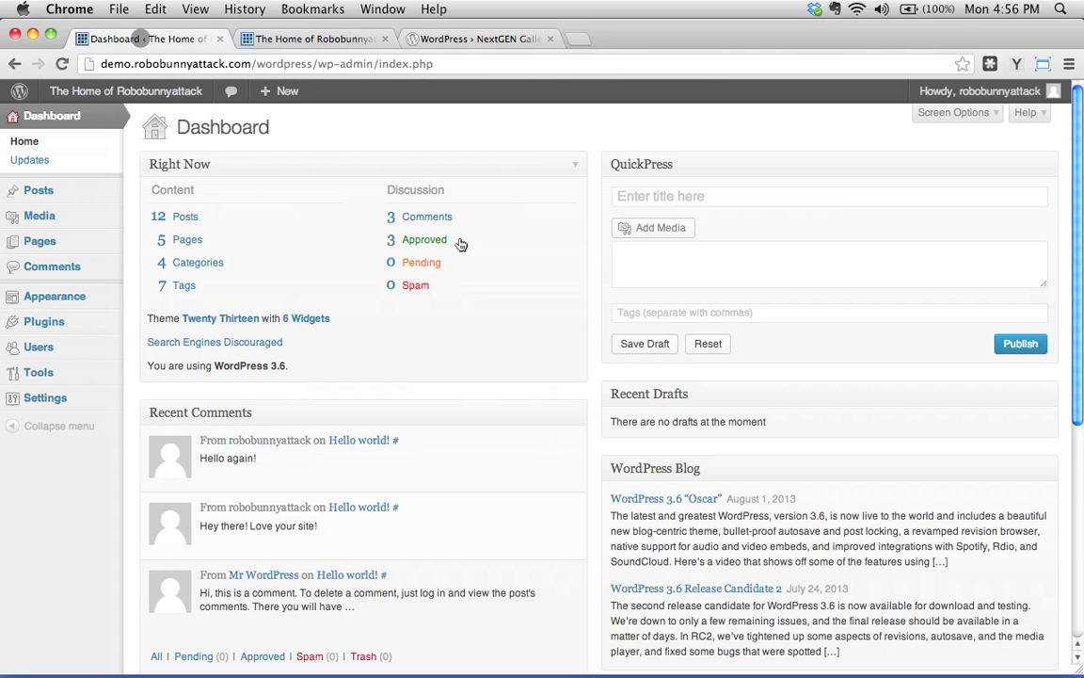
mouse_move(41, 323)
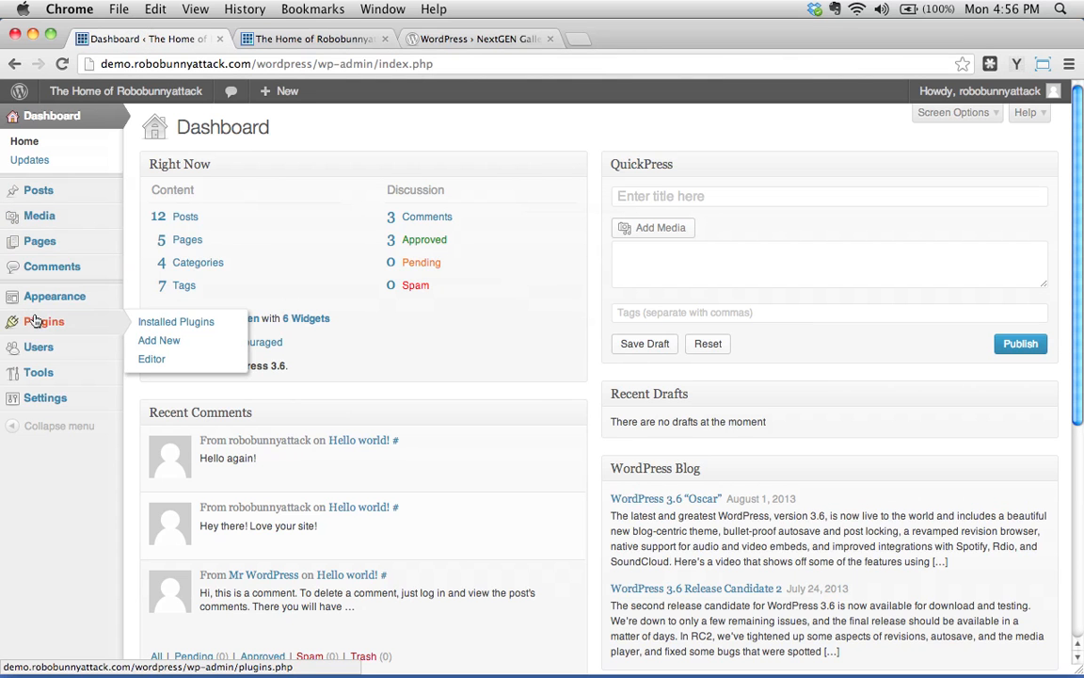
left_click(39, 323)
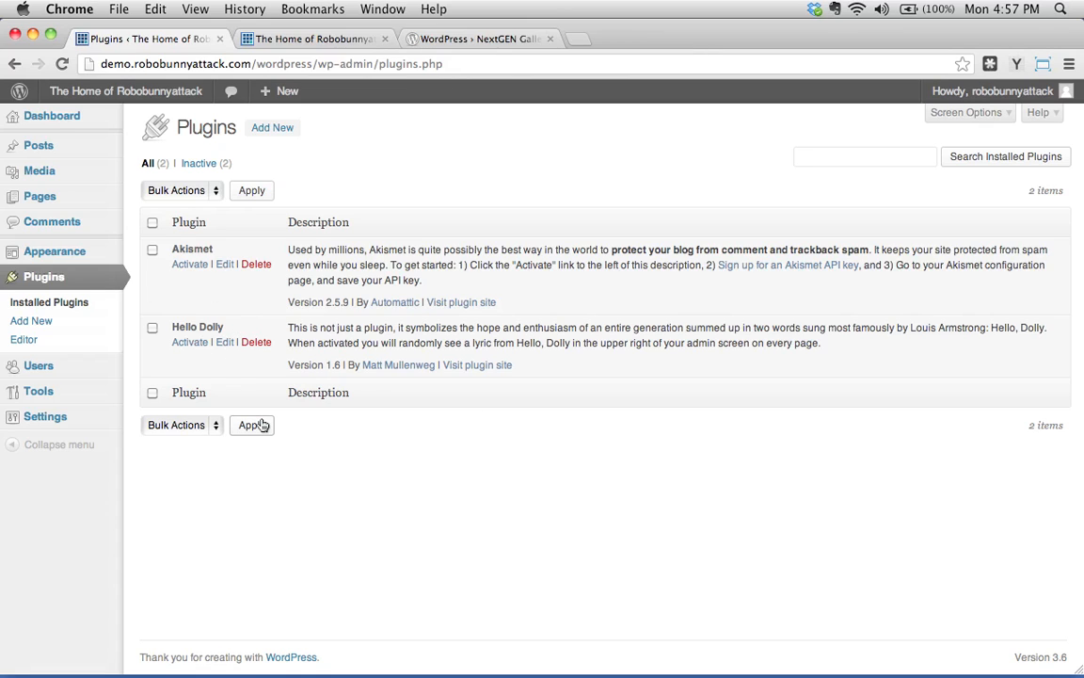
Review the current theme and the other available themes installed on the site
mouse_move(109, 257)
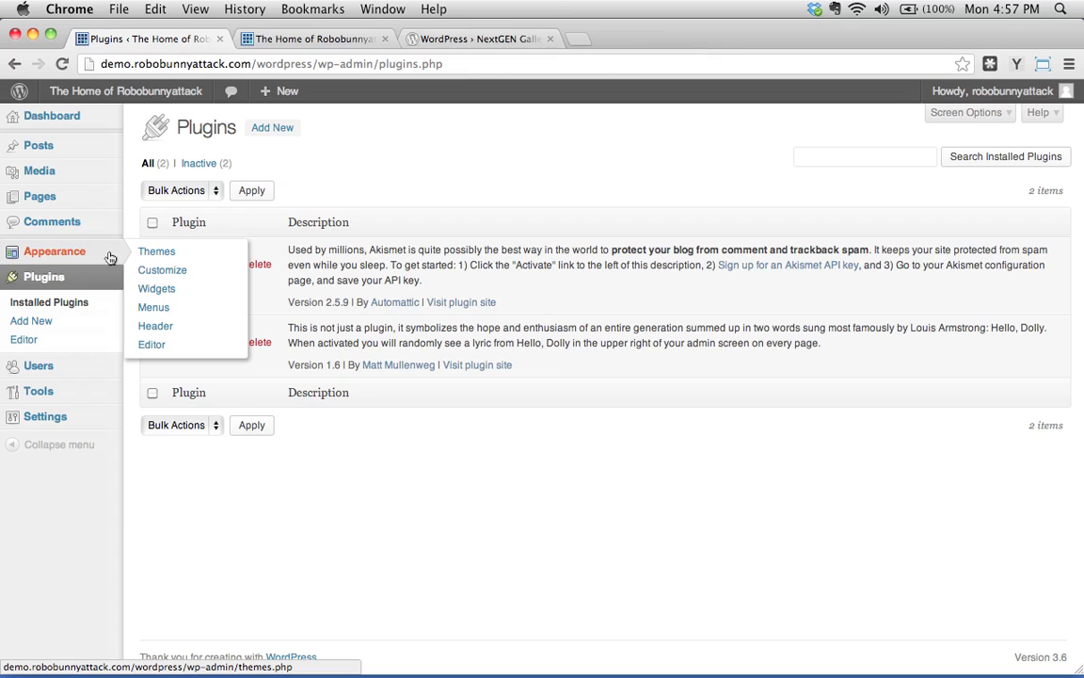
left_click(158, 252)
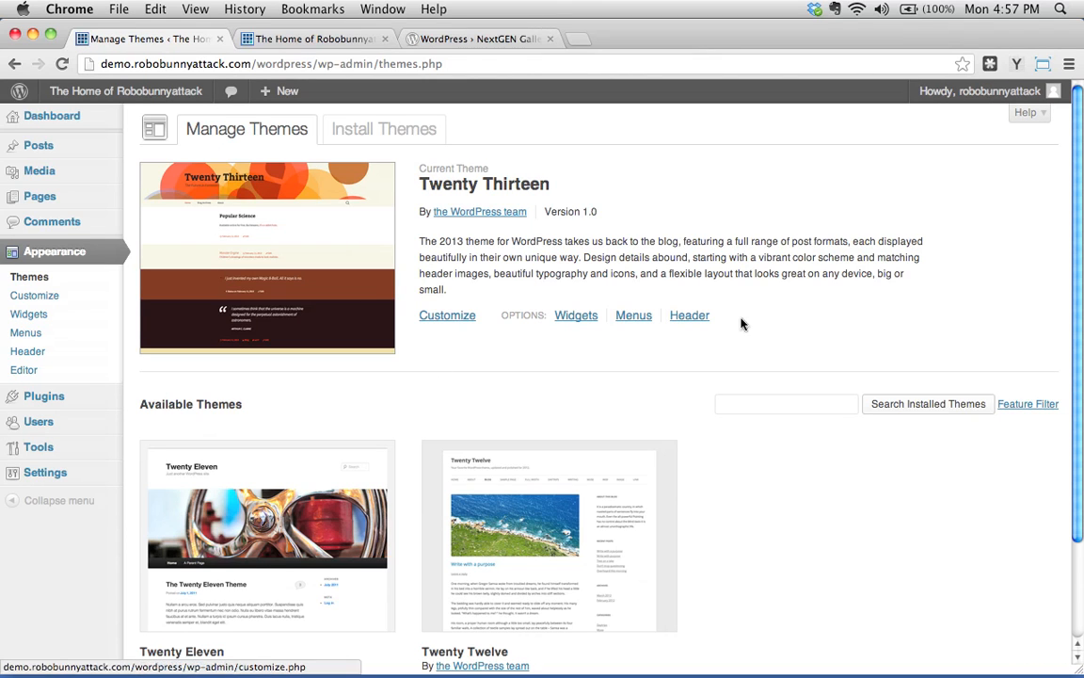
scroll(753, 367, "down", 3)
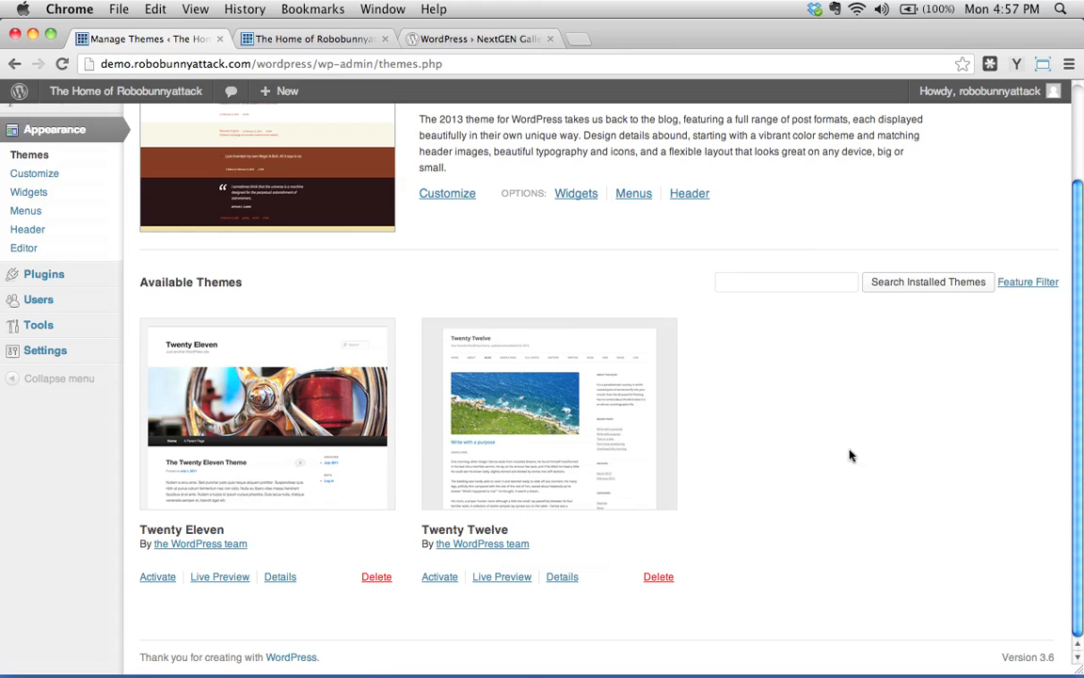
scroll(850, 455, "up", 3)
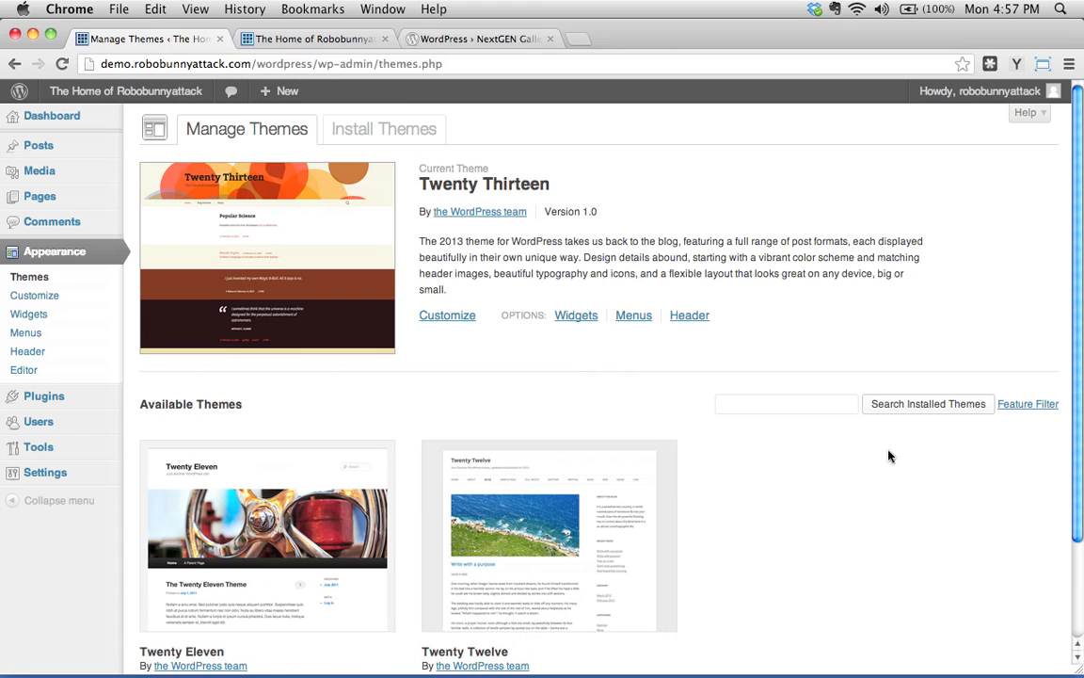
Return to the installed plugins and activate Hello Dolly
left_click(80, 396)
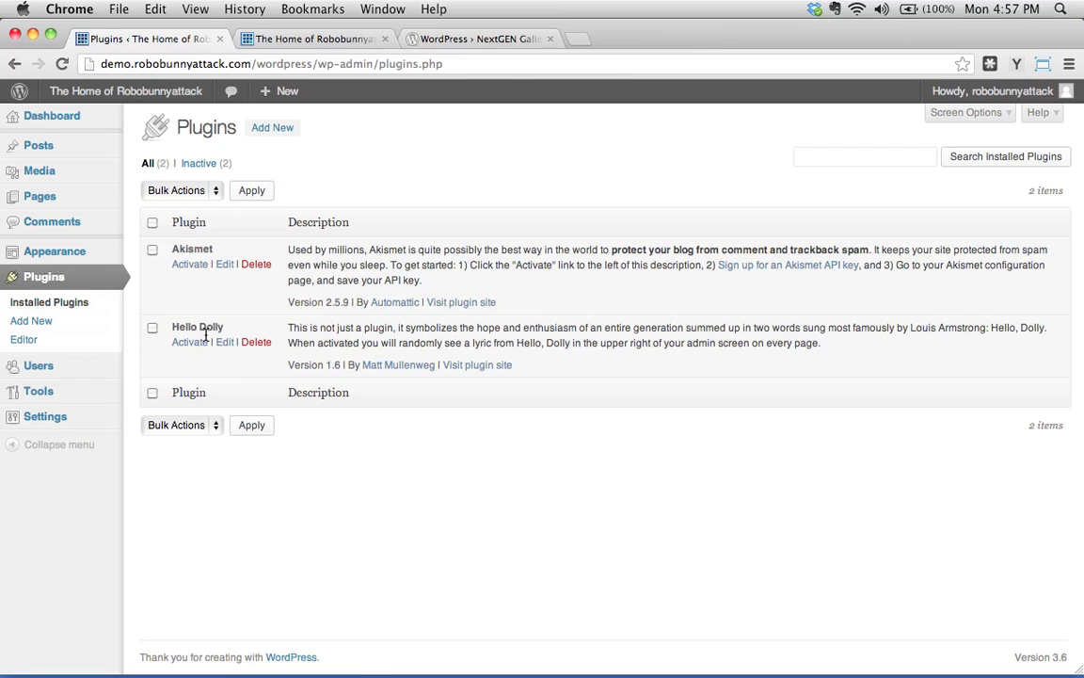
left_click(153, 328)
left_click(189, 343)
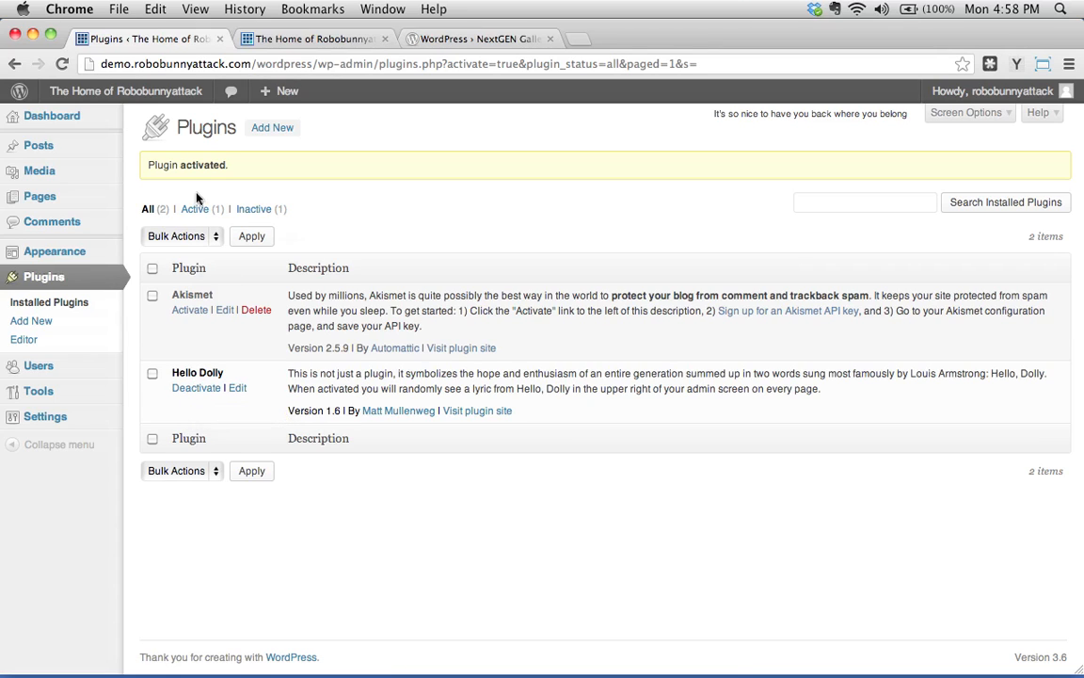
Filter the installed plugins by active and by inactive status, and return to the list of all plugins
left_click(148, 211)
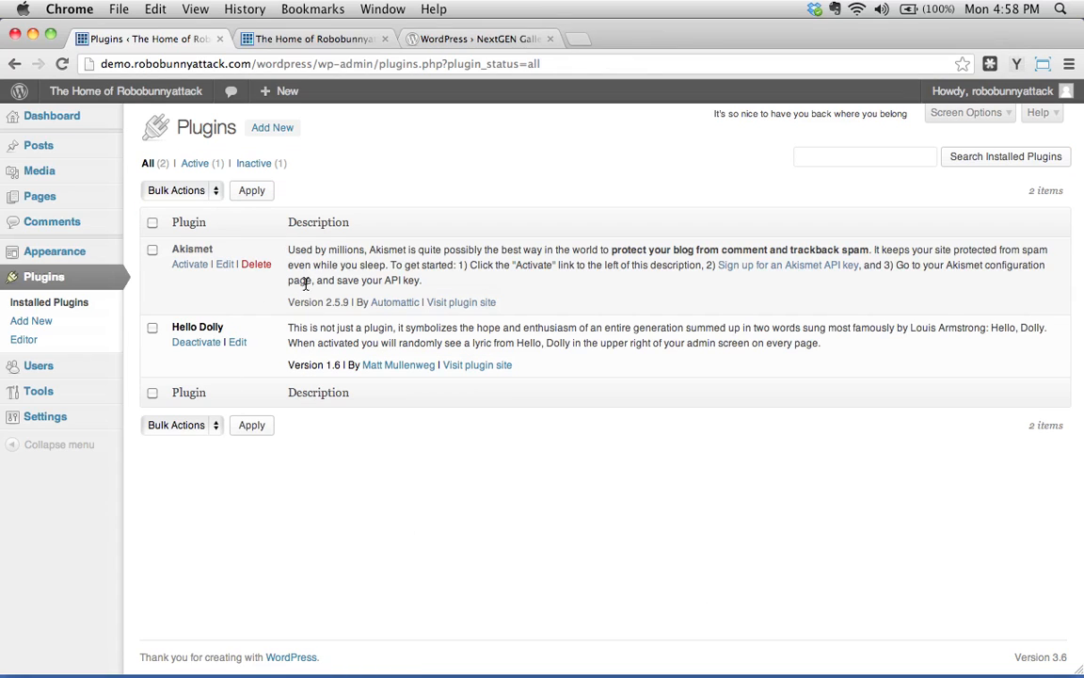
left_click(186, 165)
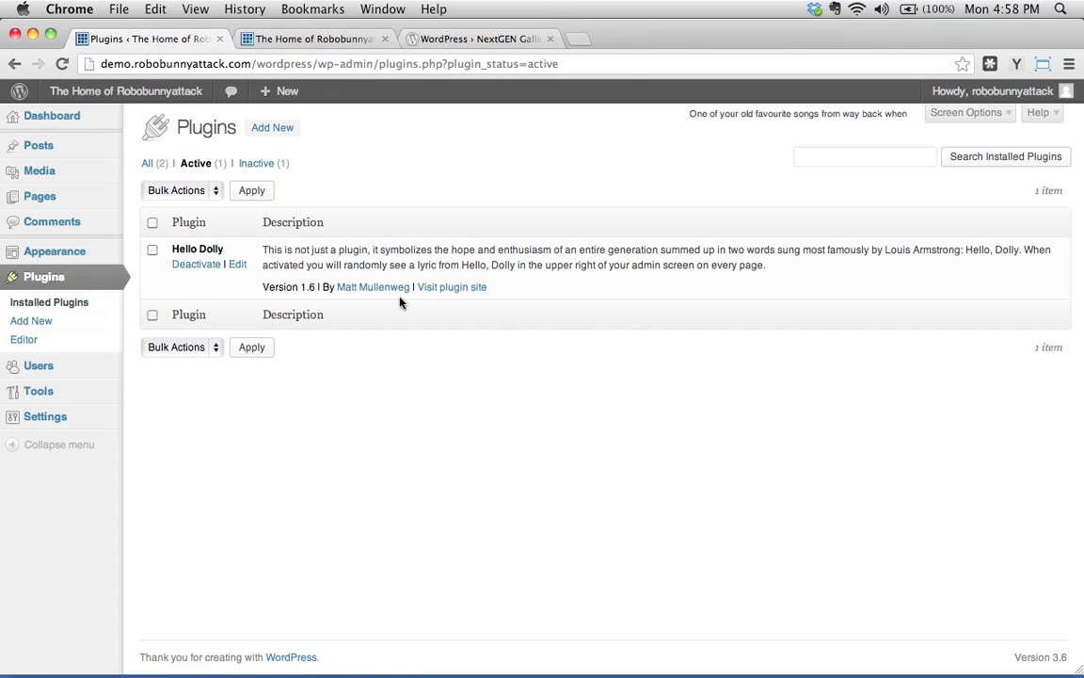
left_click(265, 165)
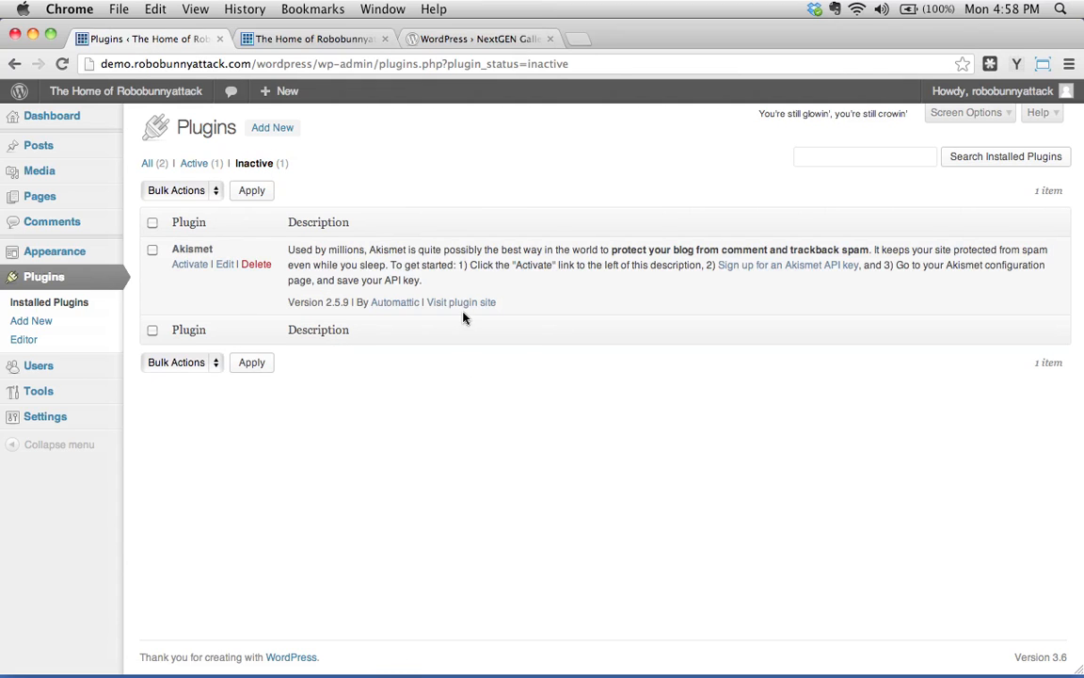
left_click(147, 164)
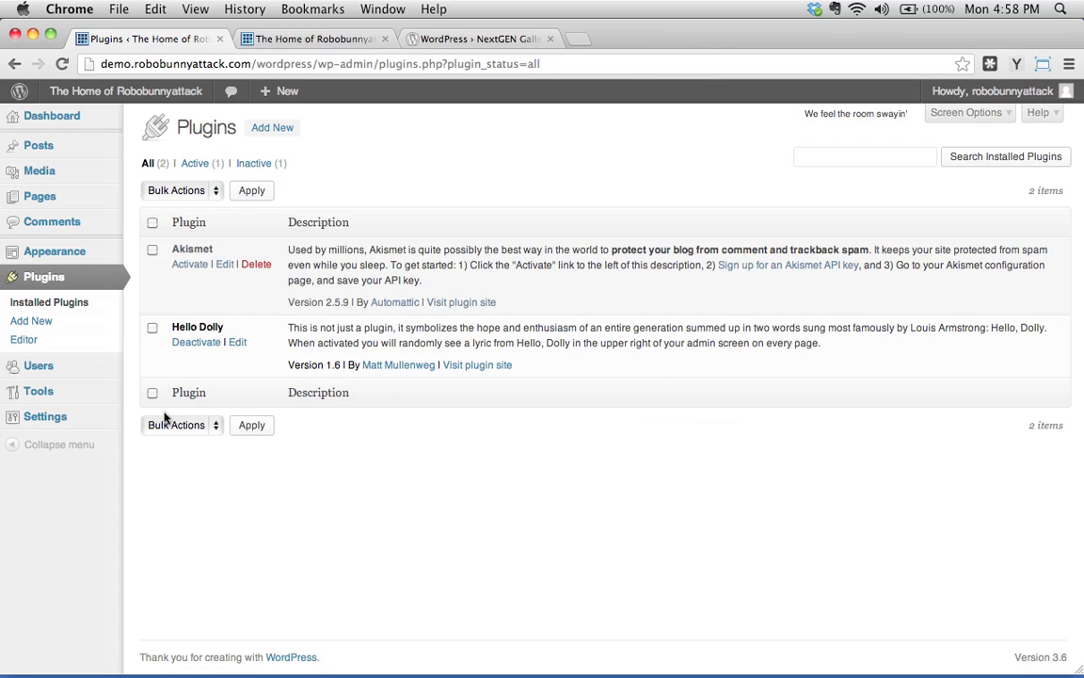
Deactivate the Hello Dolly plugin, then delete it from the site along with its files
left_click(153, 328)
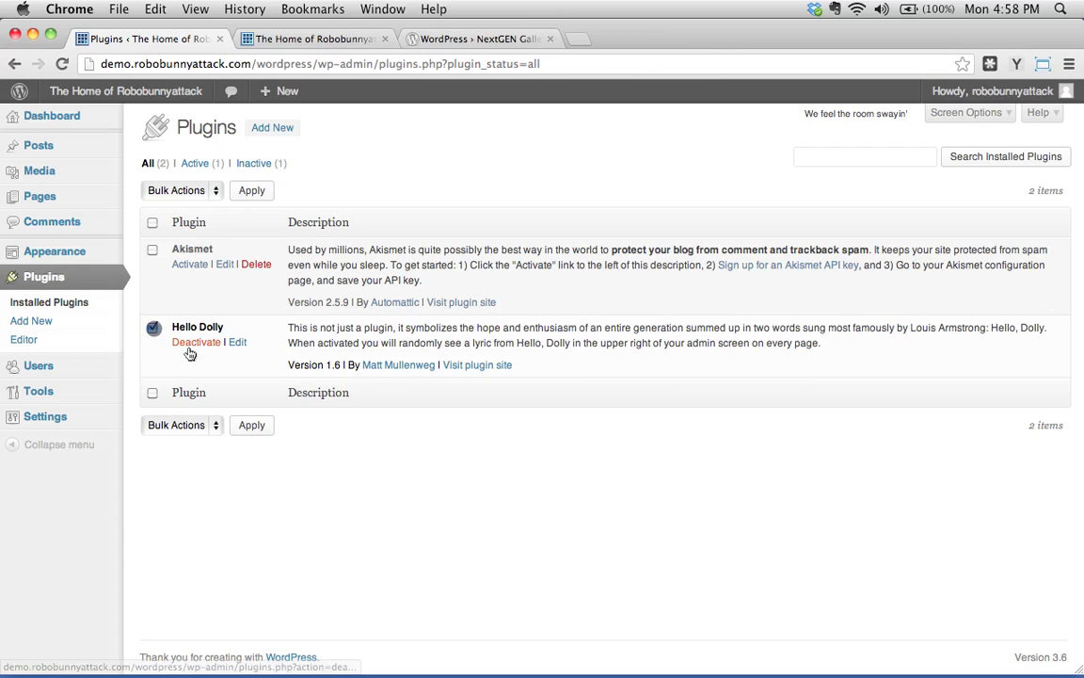
left_click(190, 344)
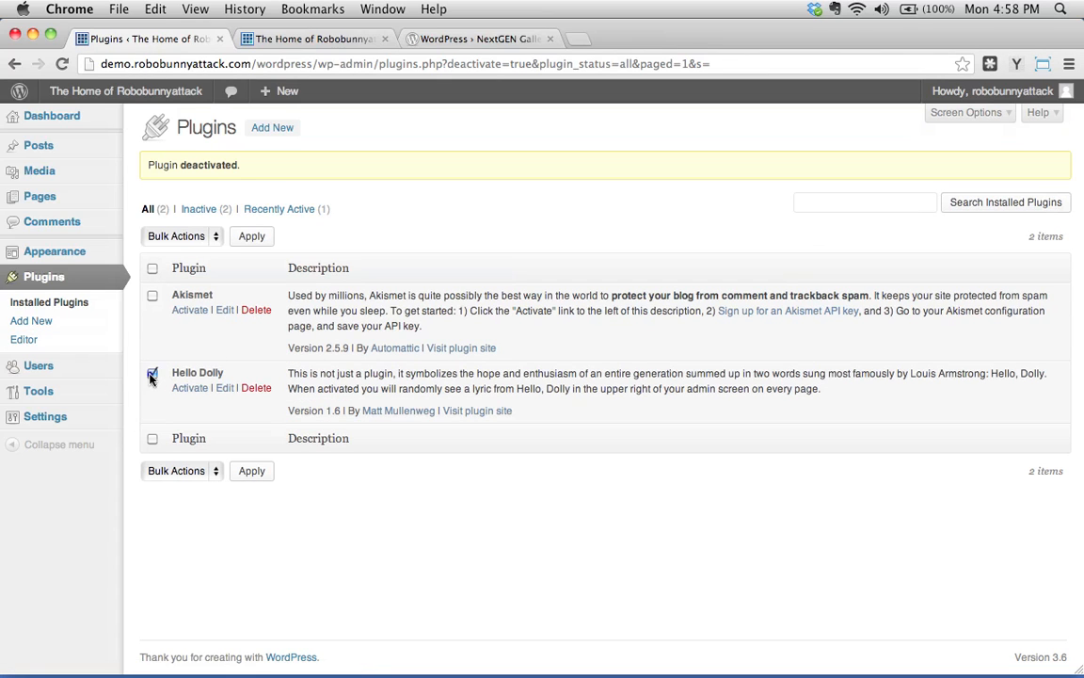
left_click(153, 373)
left_click(254, 392)
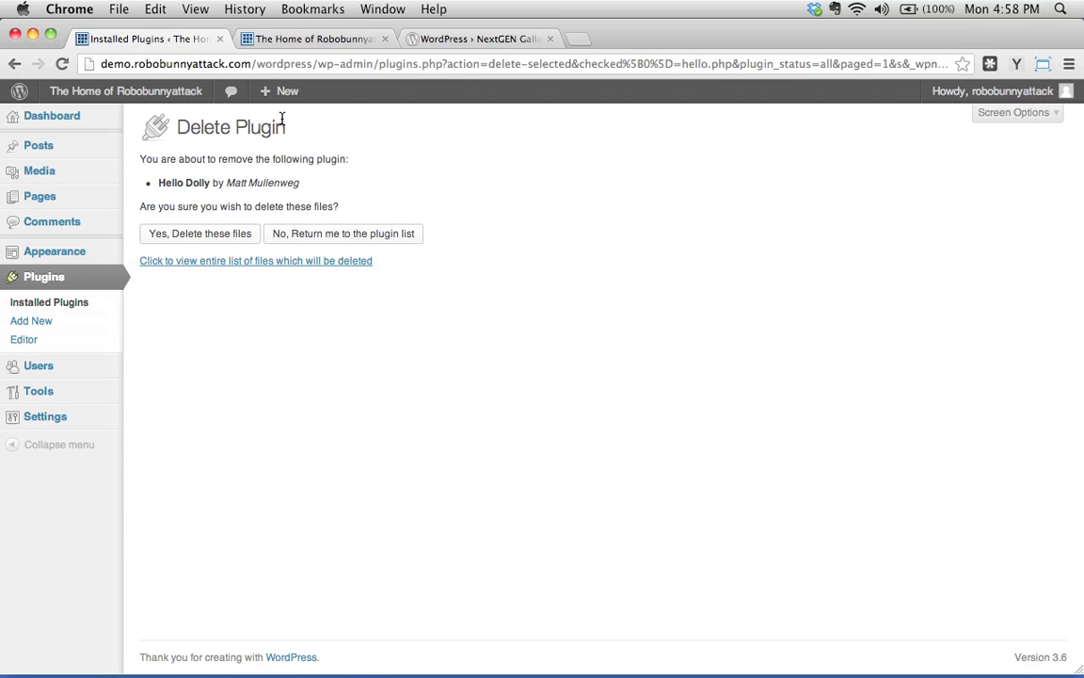
left_click(226, 232)
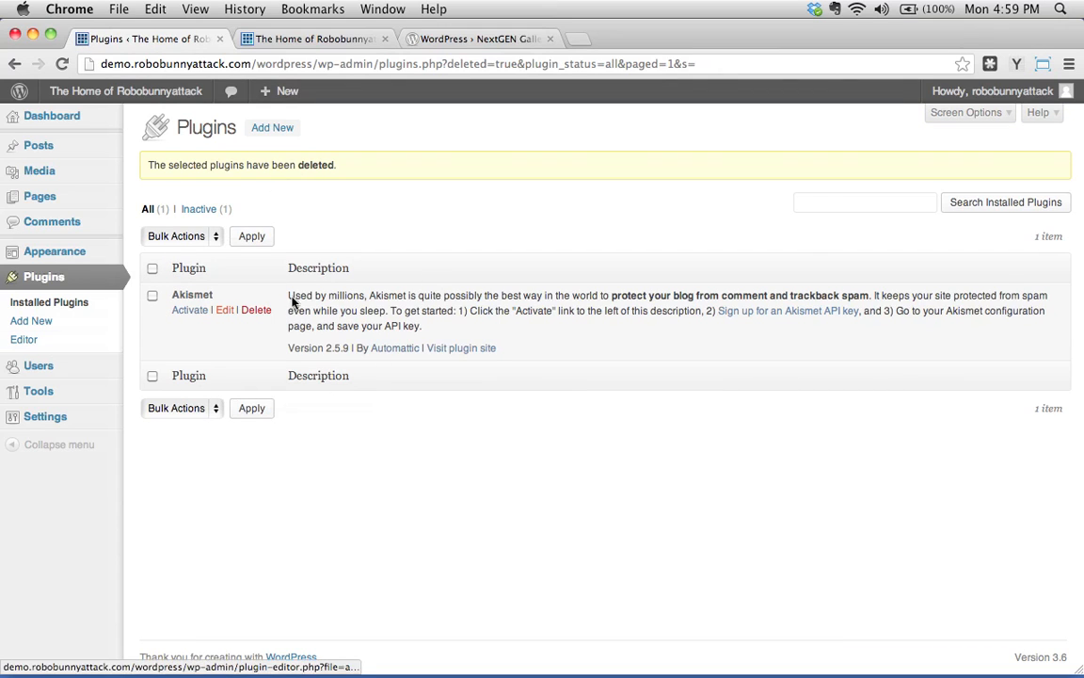
Search for "hello dolly" among the new plugins available to install
left_click(42, 324)
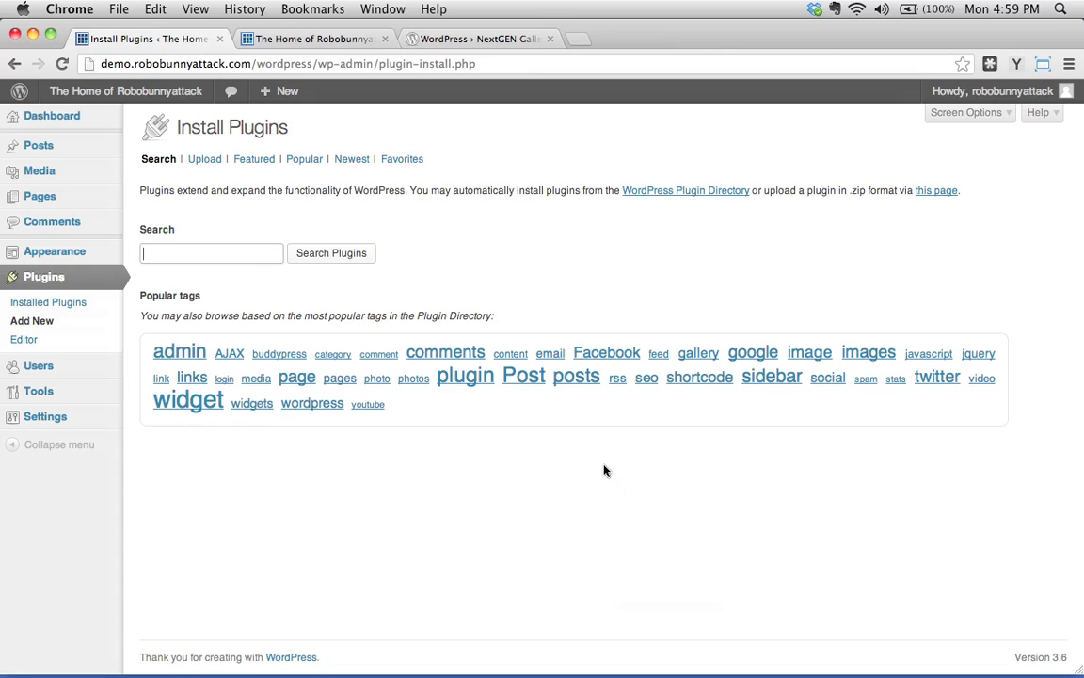
type("hello dolly")
left_click(350, 252)
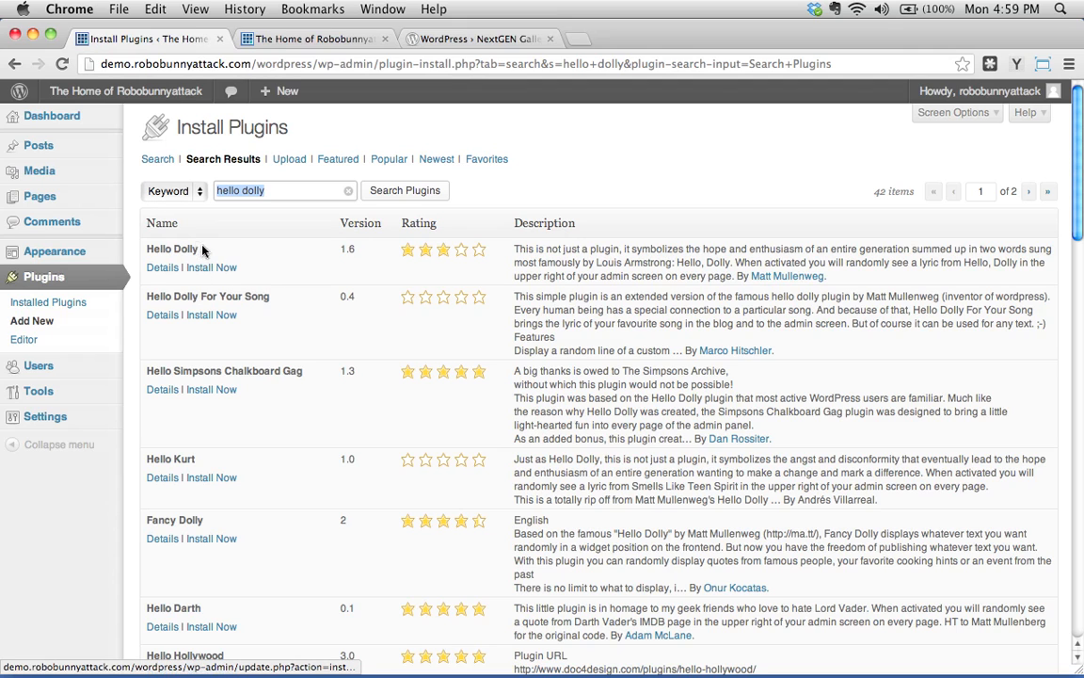
View the details of the original Hello Dolly 1.6 plugin and install it from there
left_click(161, 268)
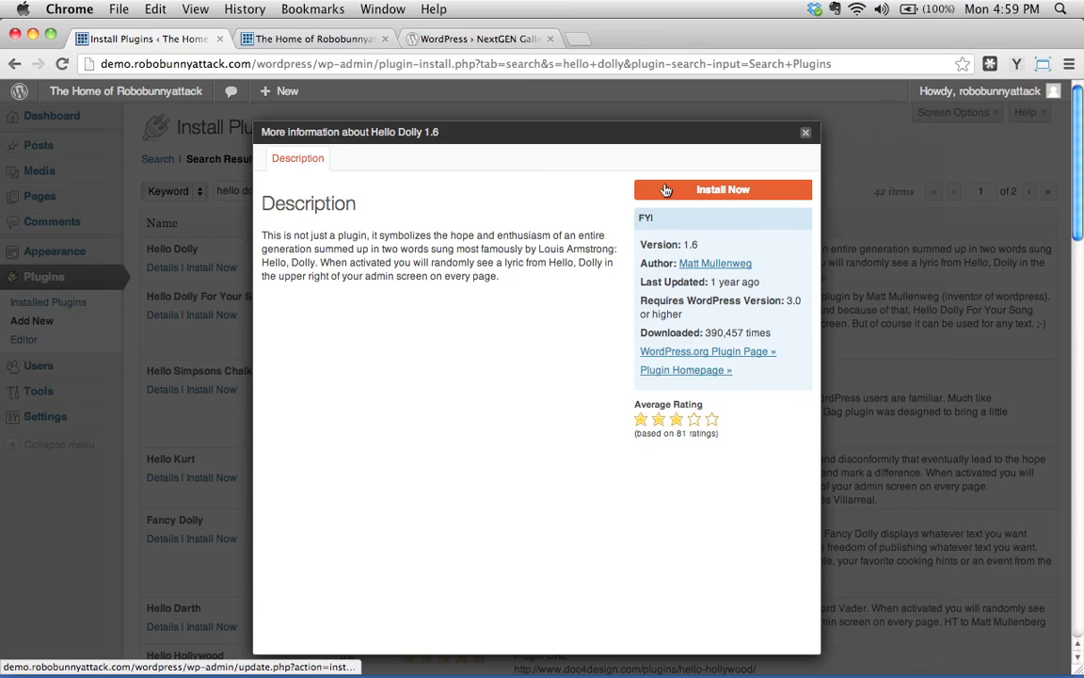
left_click(731, 191)
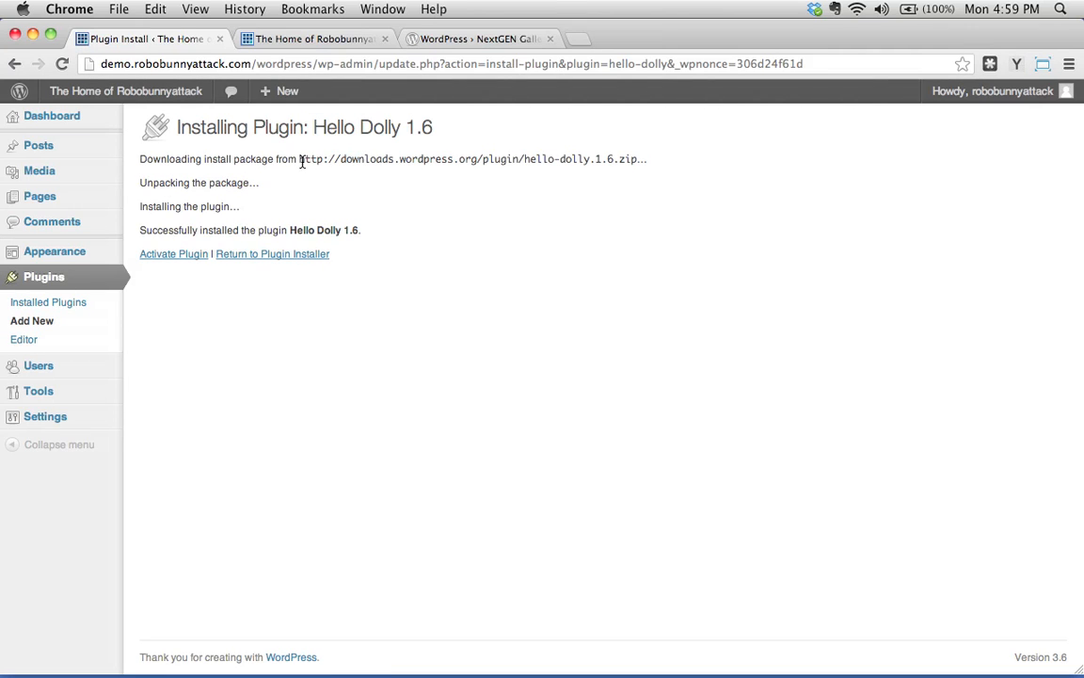
left_click_drag(300, 159, 479, 159)
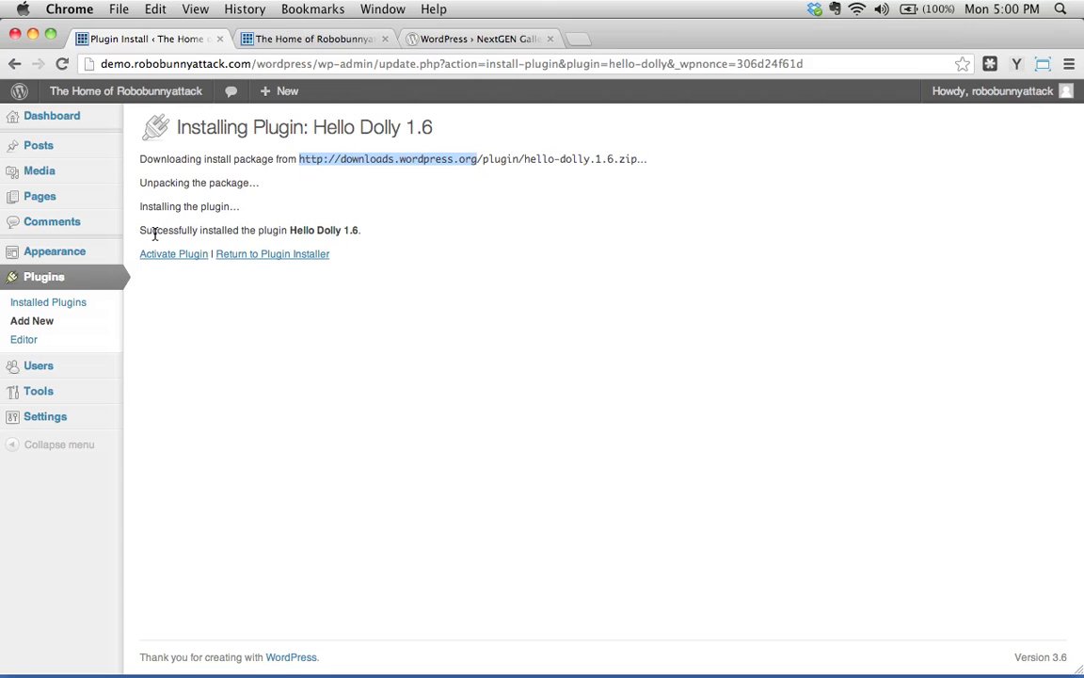
left_click_drag(140, 229, 372, 230)
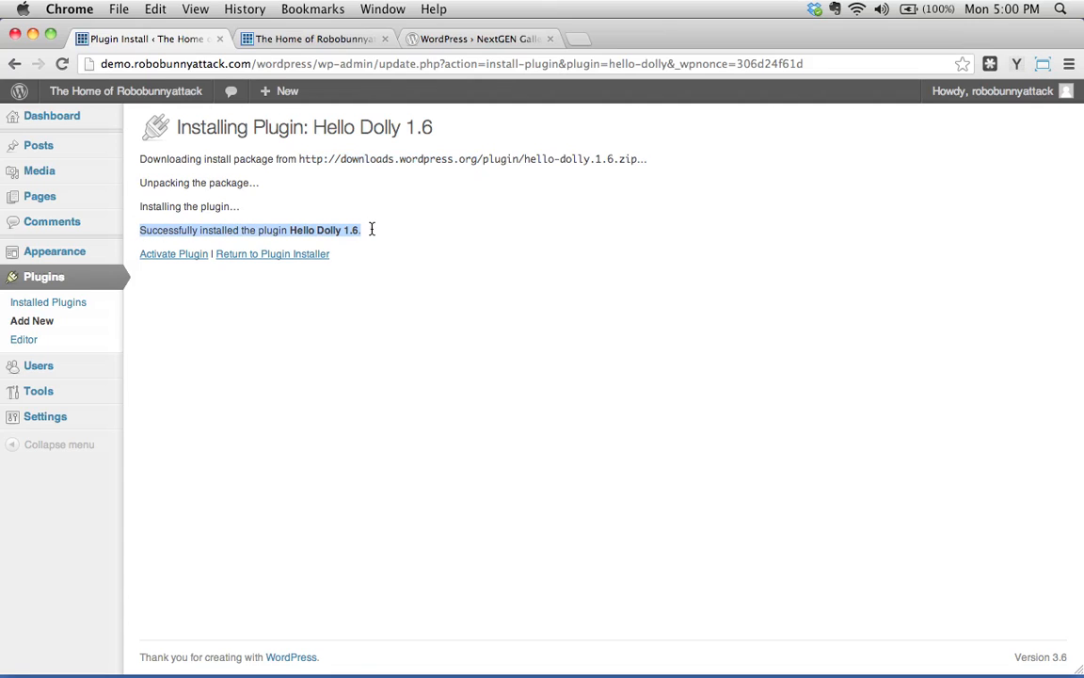
Activate the newly installed Hello Dolly plugin and reload the plugins page
left_click(176, 255)
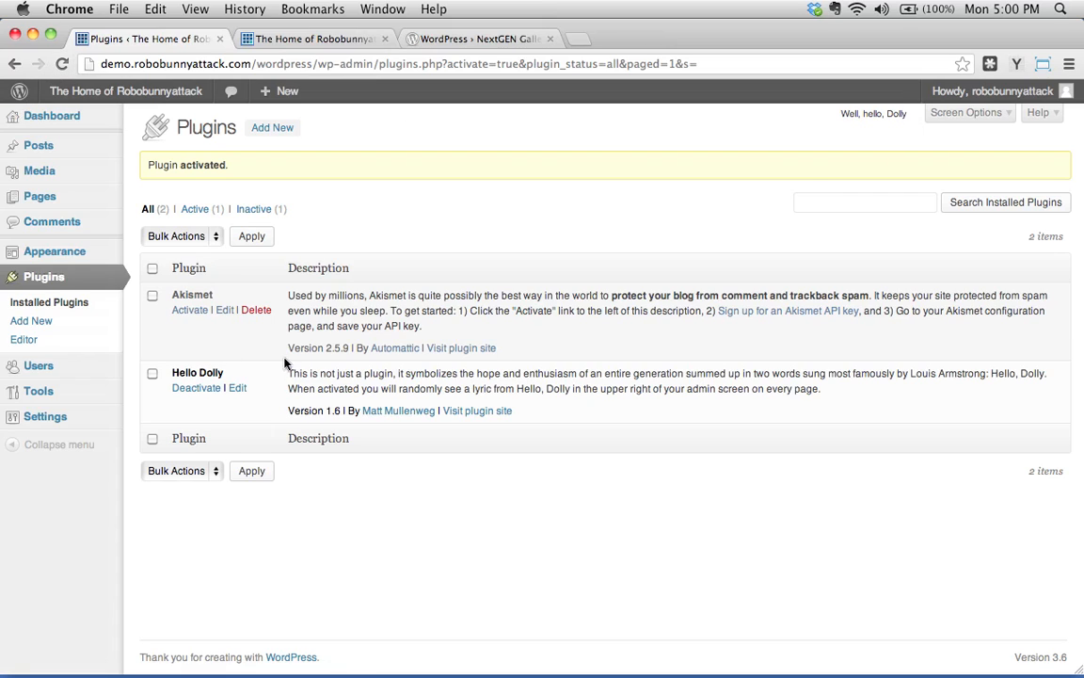
left_click(58, 61)
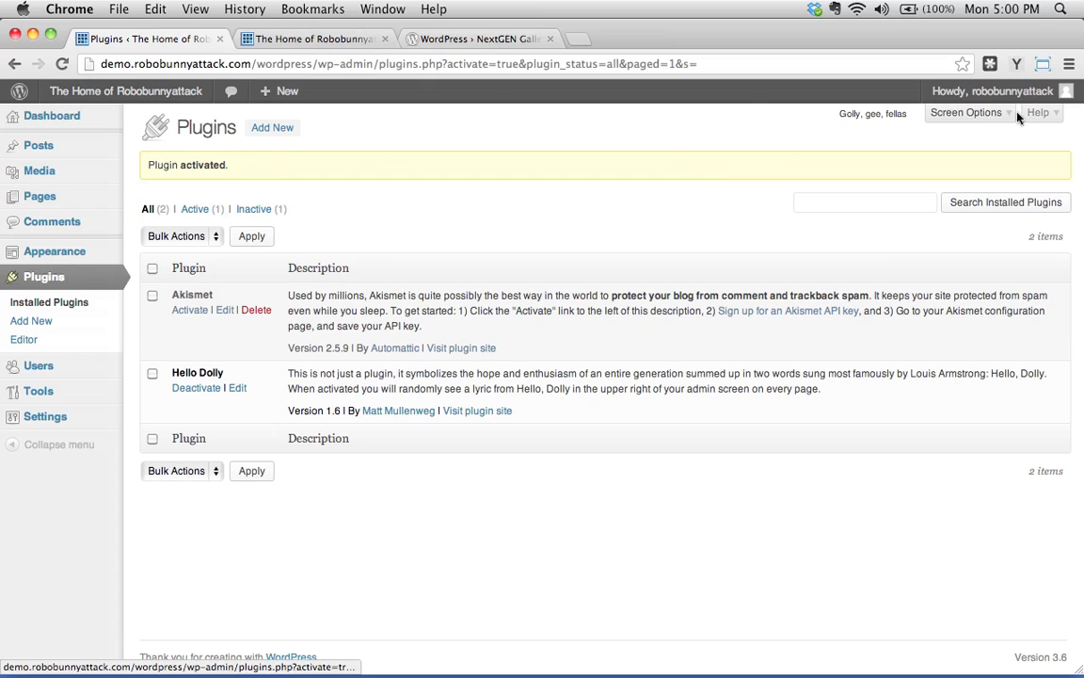
Deactivate the Hello Dolly plugin in the installed plugins list
left_click(152, 374)
left_click(195, 388)
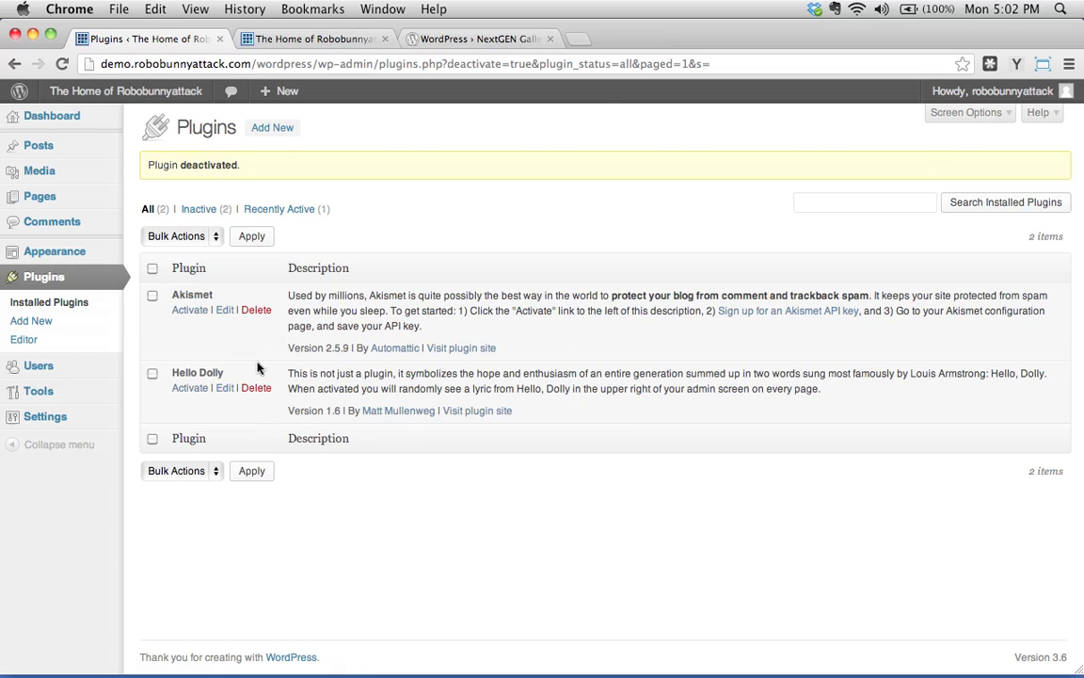
mouse_move(114, 388)
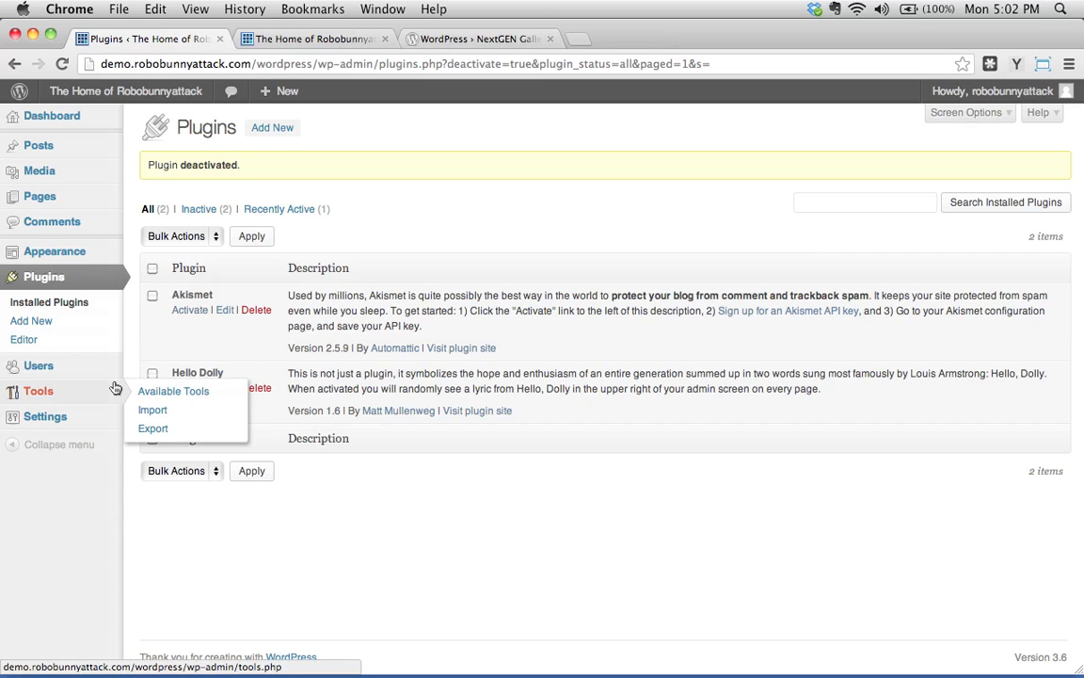